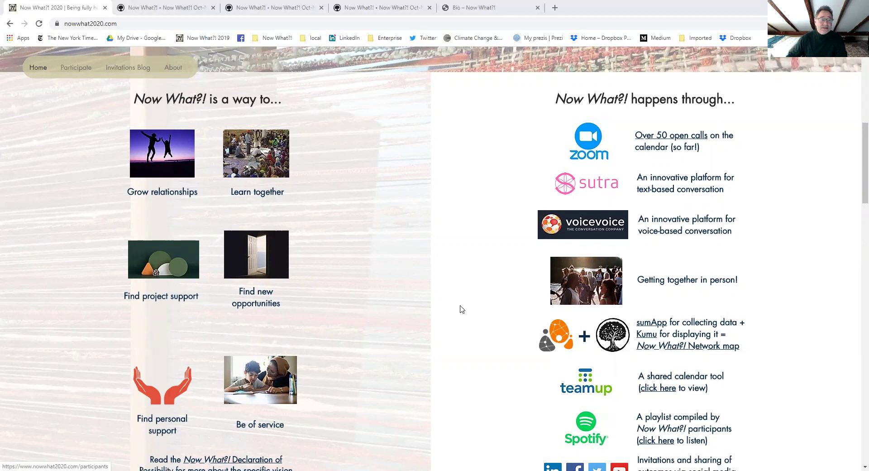
- Open the Now What?! site's Network Map page and read its introduction
mouse_move(173, 67)
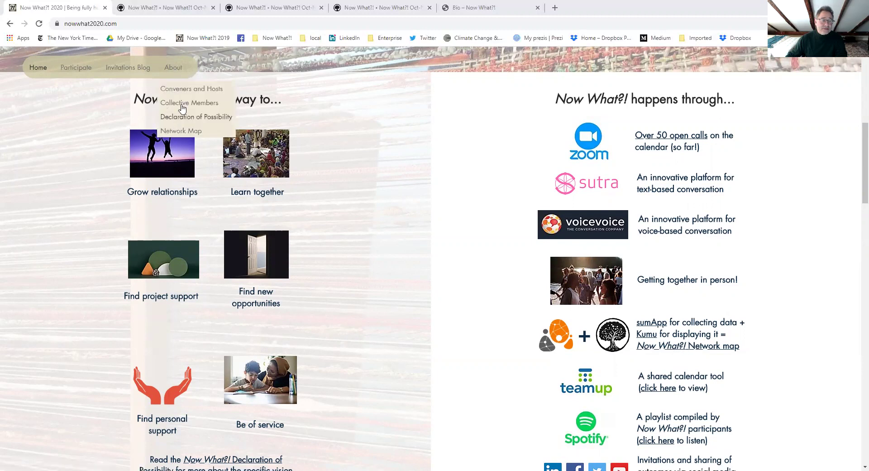
click(177, 132)
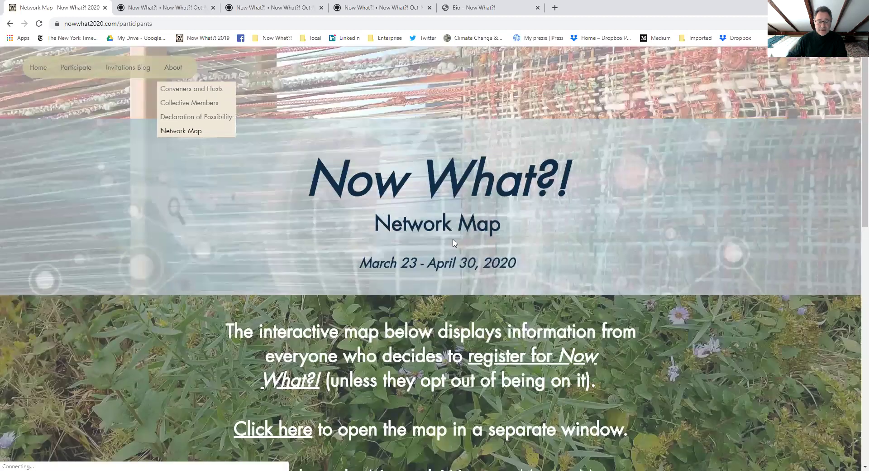
scroll(455, 243, down, 4)
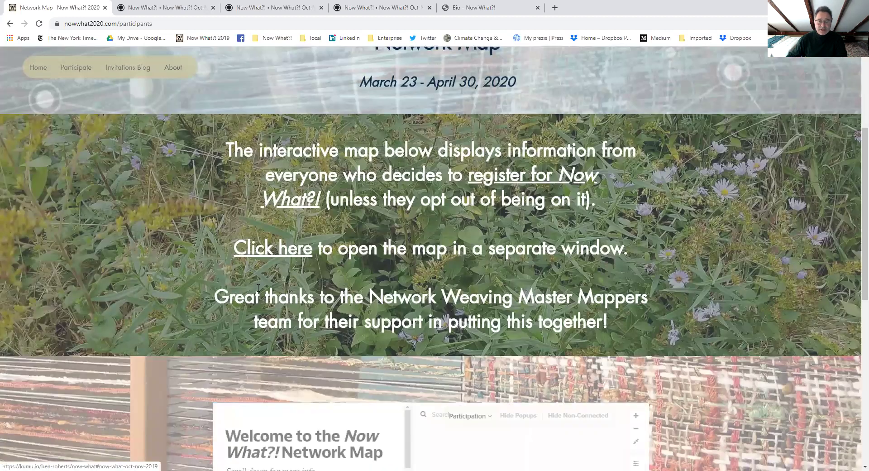
scroll(272, 276, up, 3)
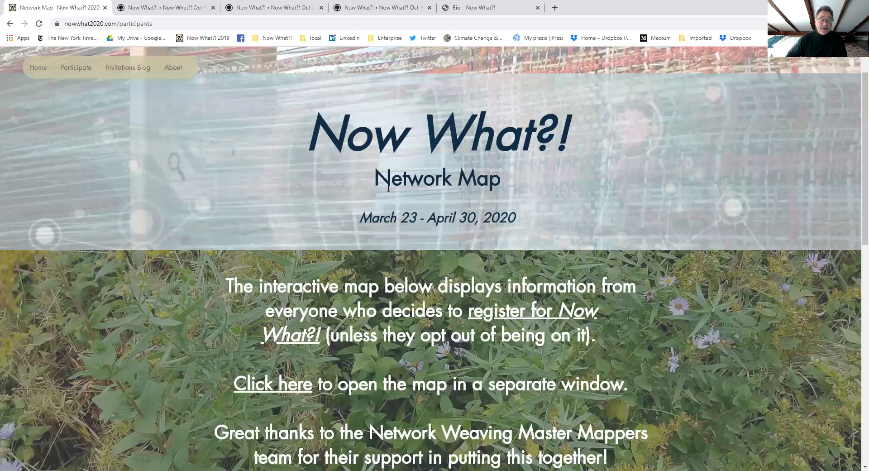
- Switch to the Kumu network map and skim the welcome text describing how to use it
click(187, 10)
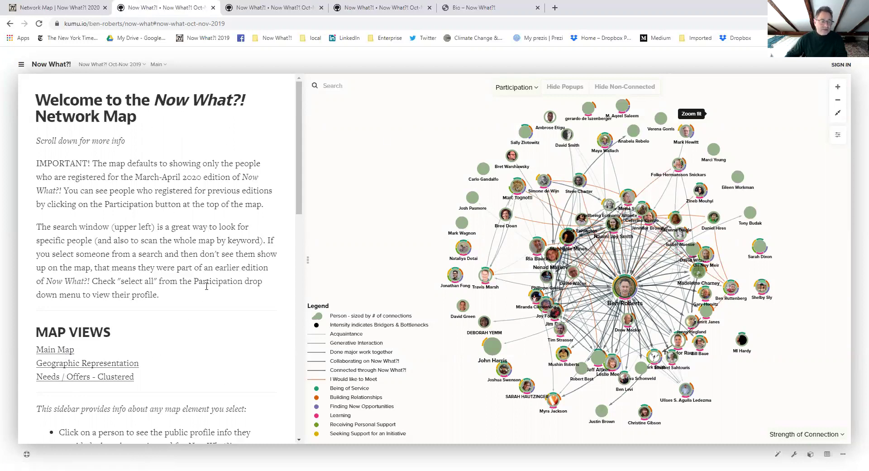
scroll(206, 286, down, 4)
scroll(206, 286, down, 4)
scroll(207, 288, up, 8)
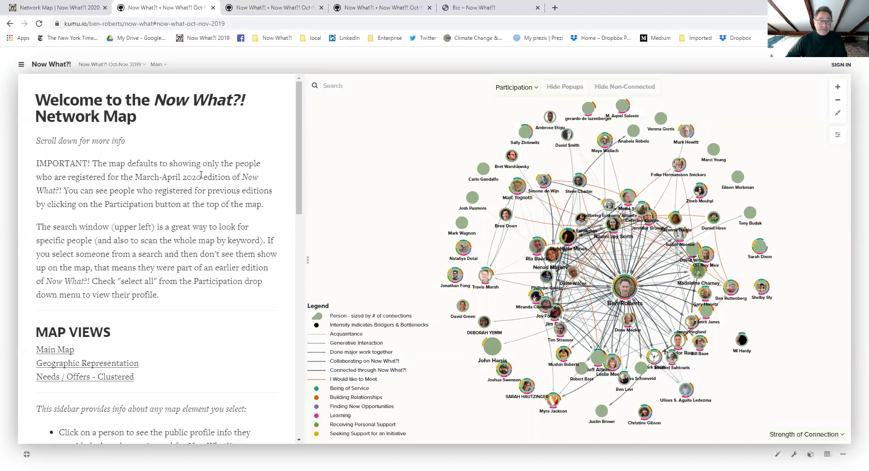
- Hide and restore the map's welcome sidebar, and view the Participation filter's edition choices without changing them
click(308, 262)
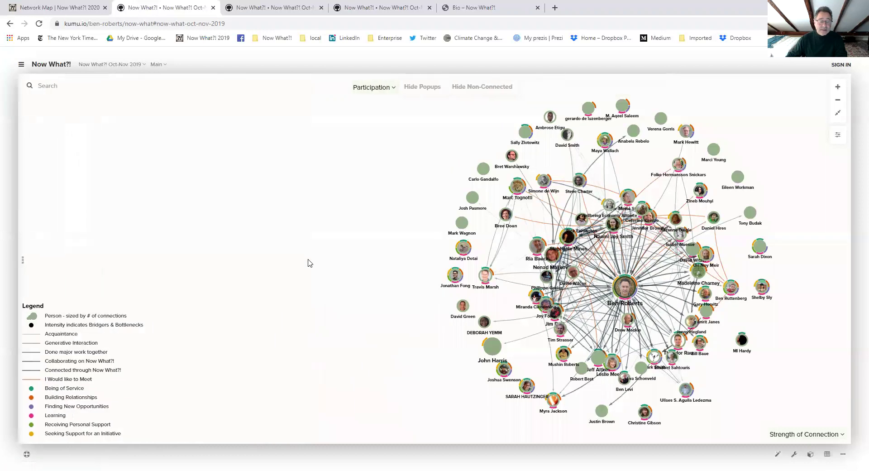
click(22, 260)
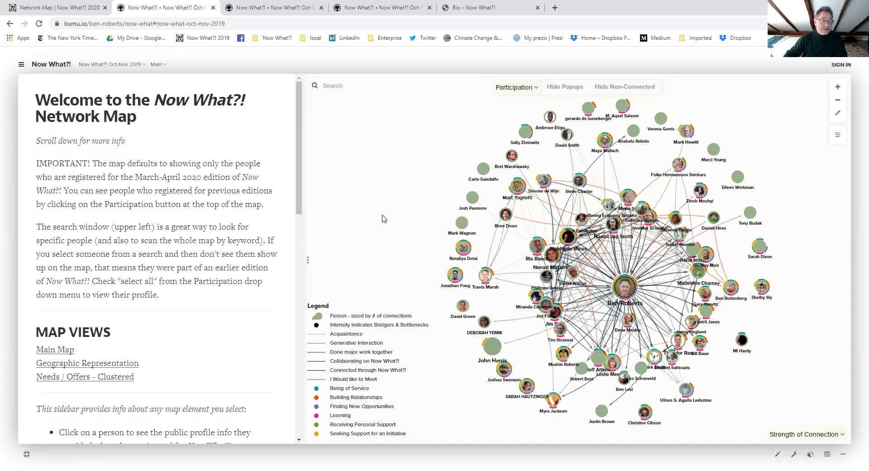
click(535, 91)
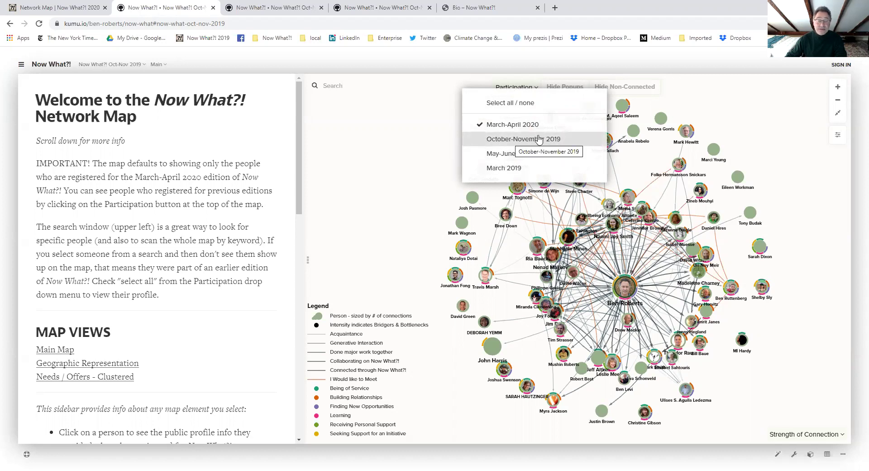
click(421, 148)
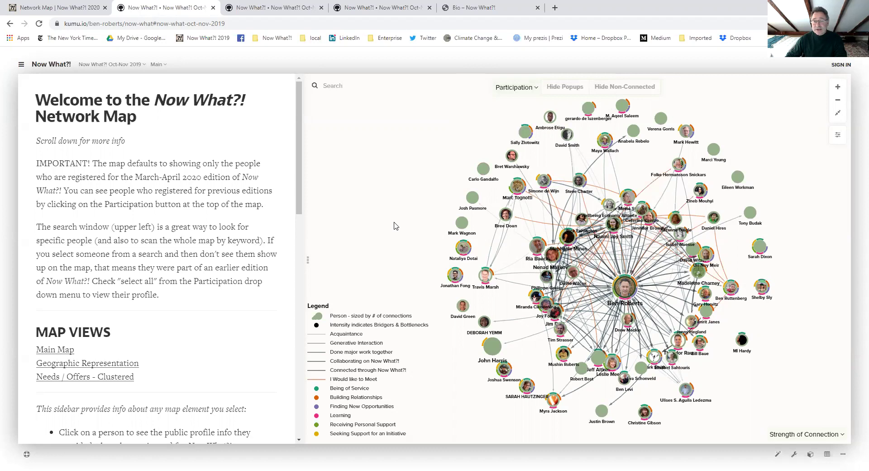
- View one participant's profile in the outer ring, and the details of a Generative Interaction and a Someone I would like to meet connection
click(550, 117)
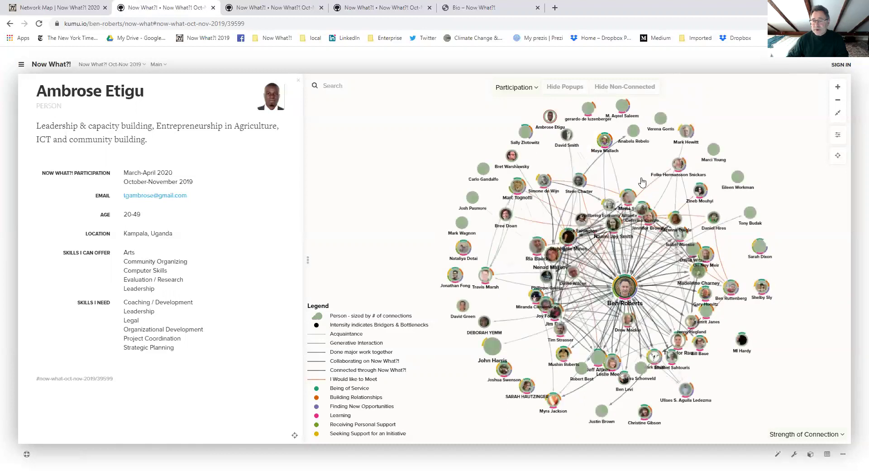
click(605, 176)
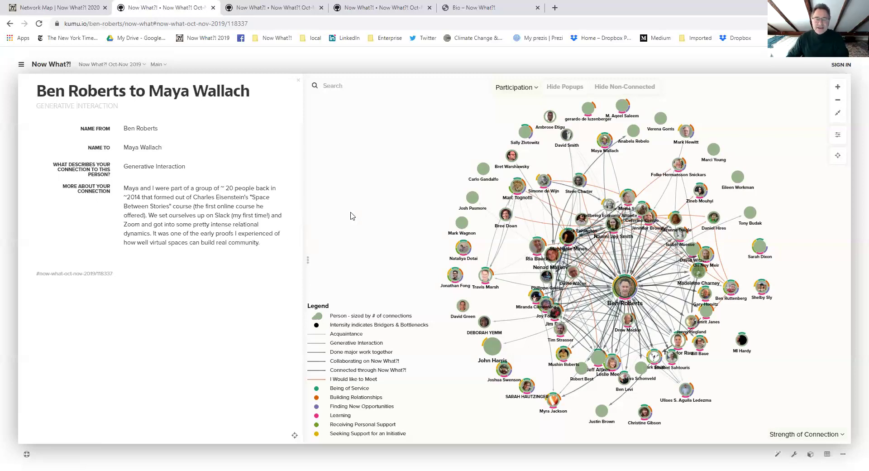
click(546, 206)
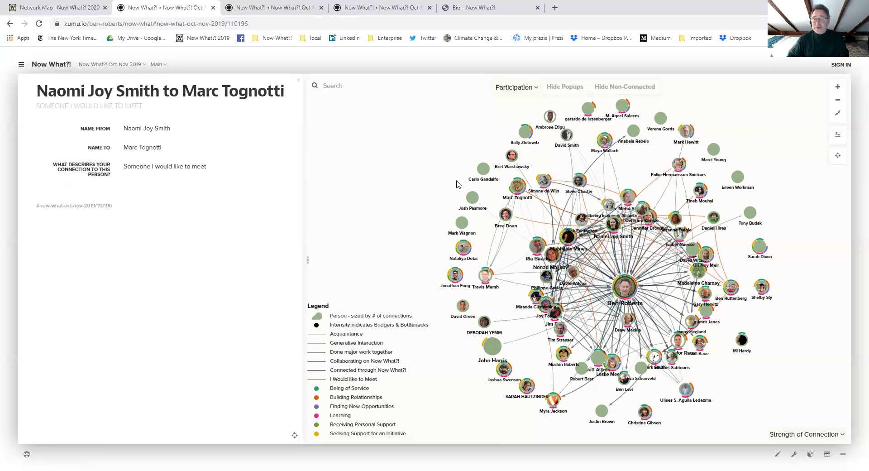
- Select the participant who made the would-like-to-meet connection, focus the map on their direct connections, and restore the full map
click(616, 223)
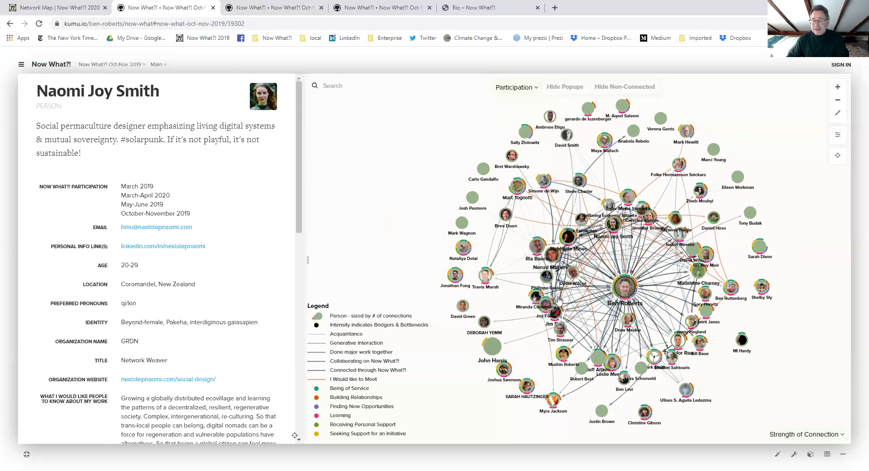
mouse_move(598, 267)
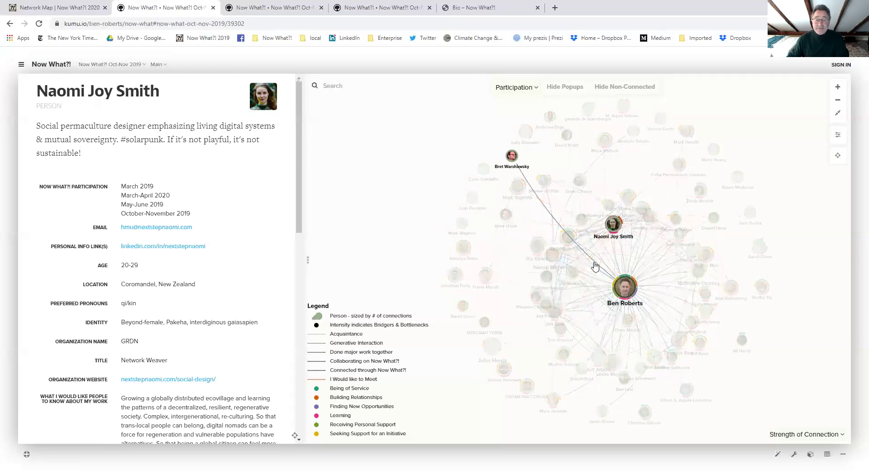
mouse_move(613, 223)
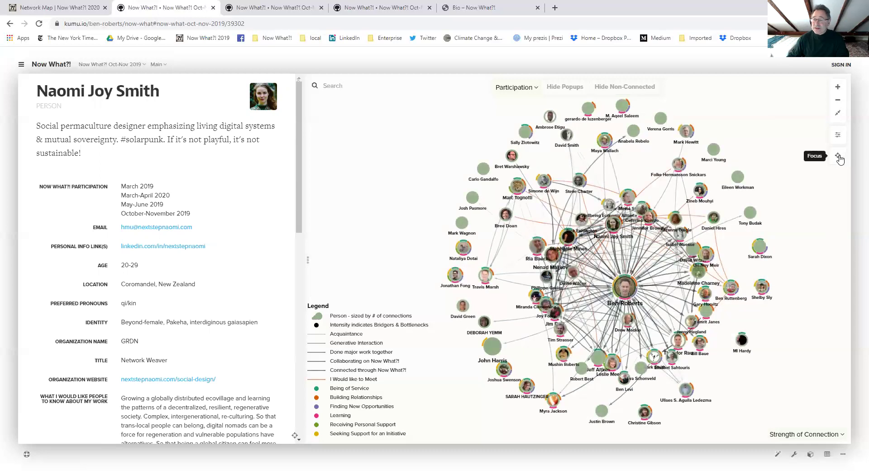
click(838, 157)
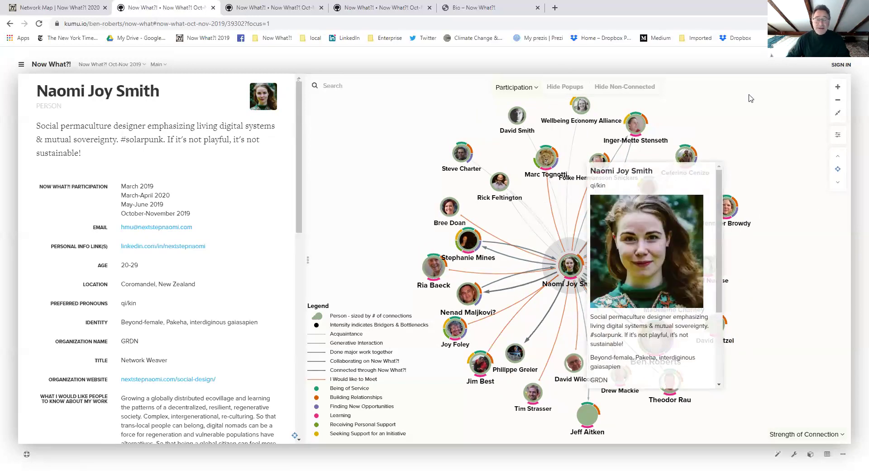
click(837, 171)
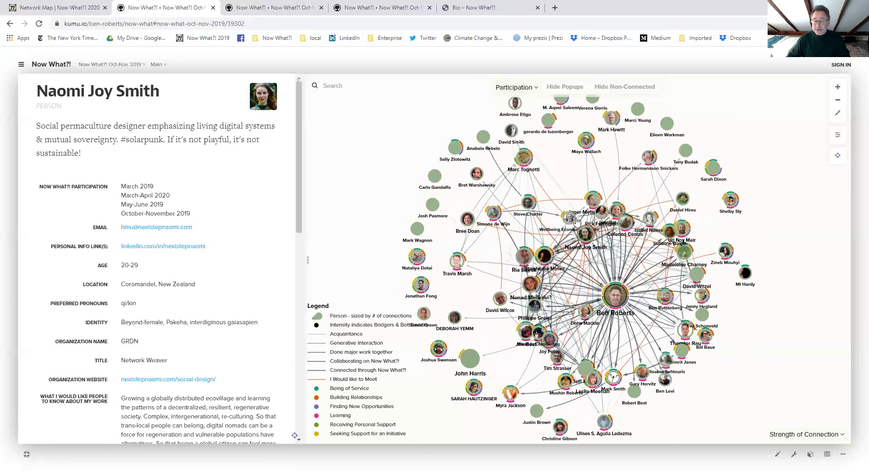
- Search the map for a participant by first name, open their profile, and focus the map on their direct connections
click(332, 85)
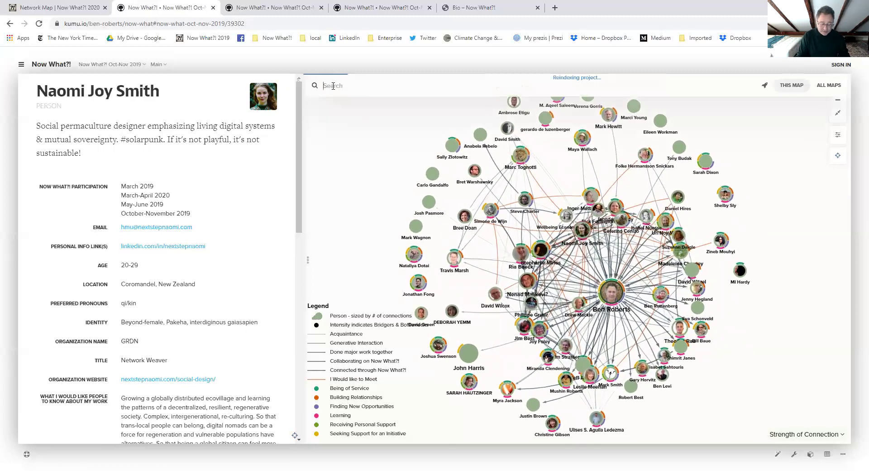
text(nen)
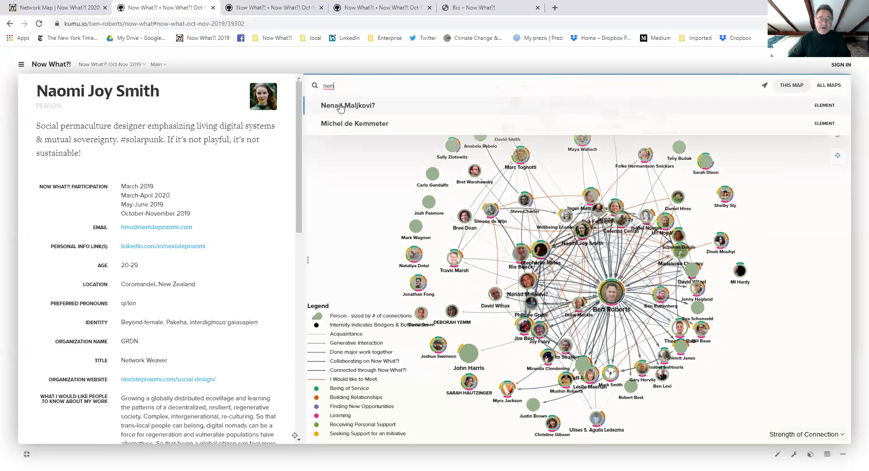
click(340, 107)
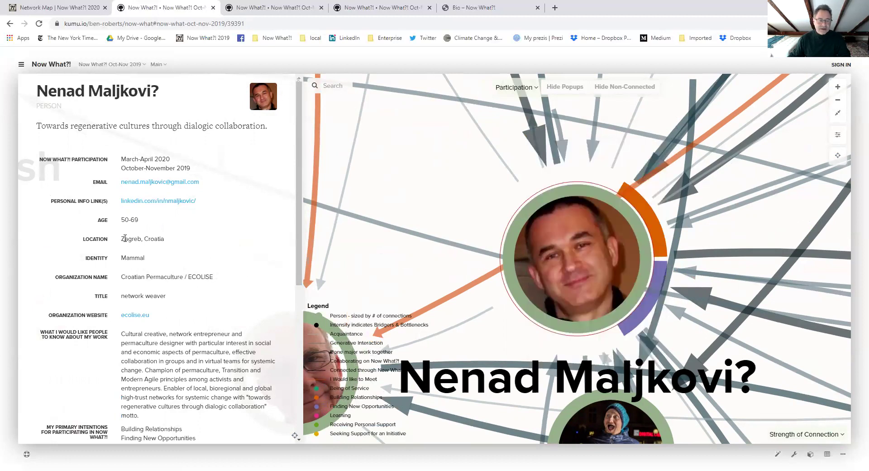
click(836, 155)
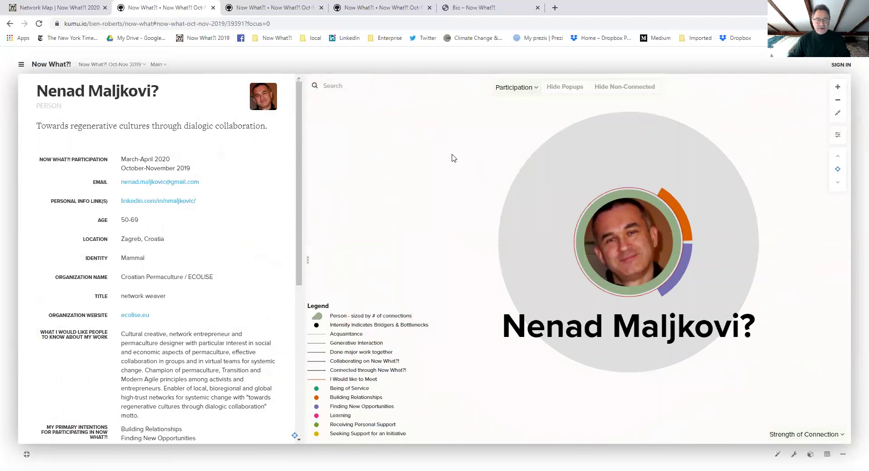
click(838, 157)
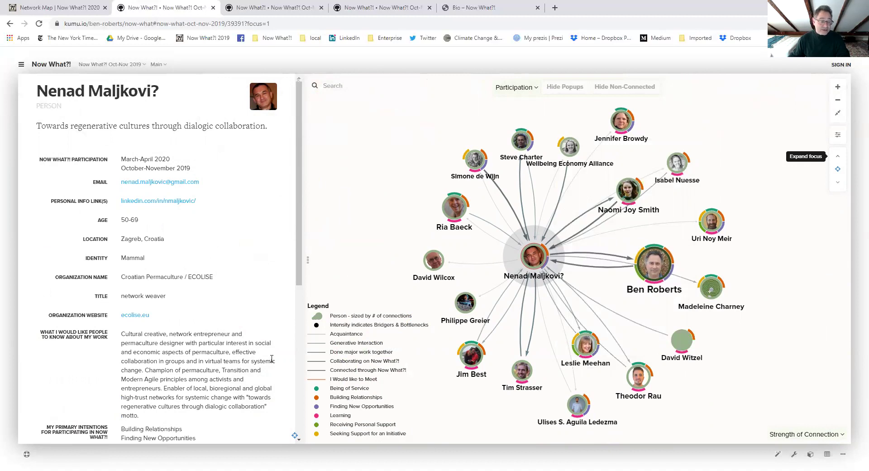
- Read further down the focused participant's profile and preview several connected people on the map
scroll(265, 349, down, 3)
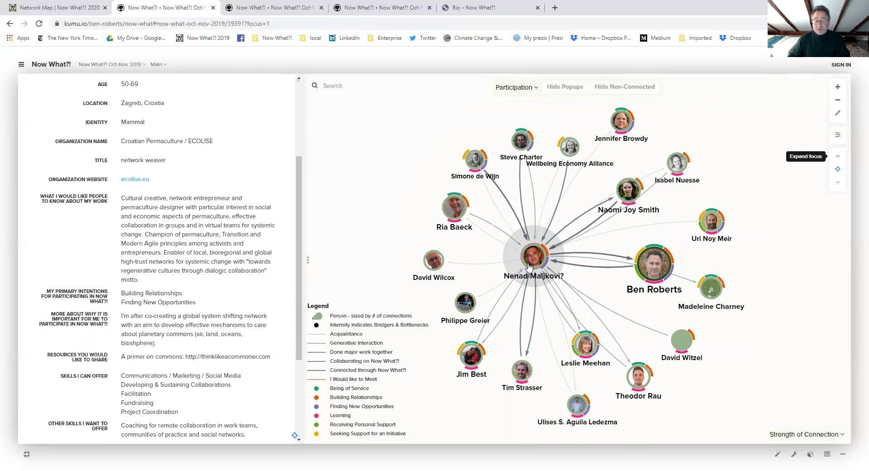
mouse_move(536, 265)
mouse_move(454, 206)
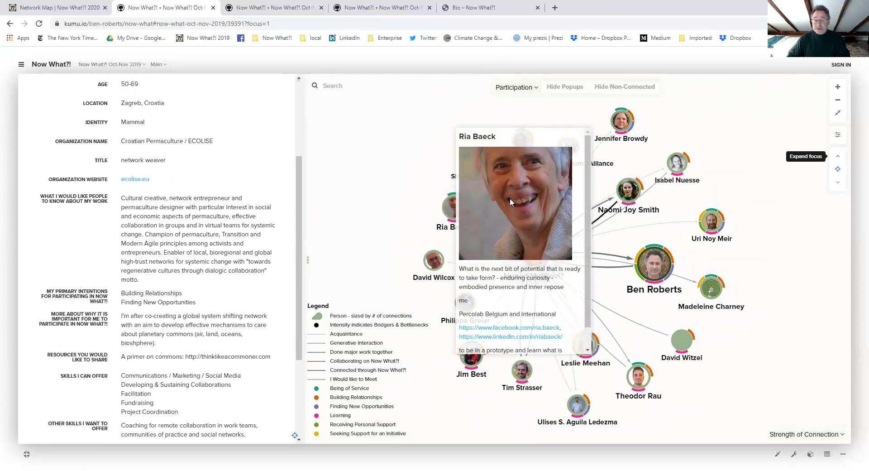
mouse_move(626, 189)
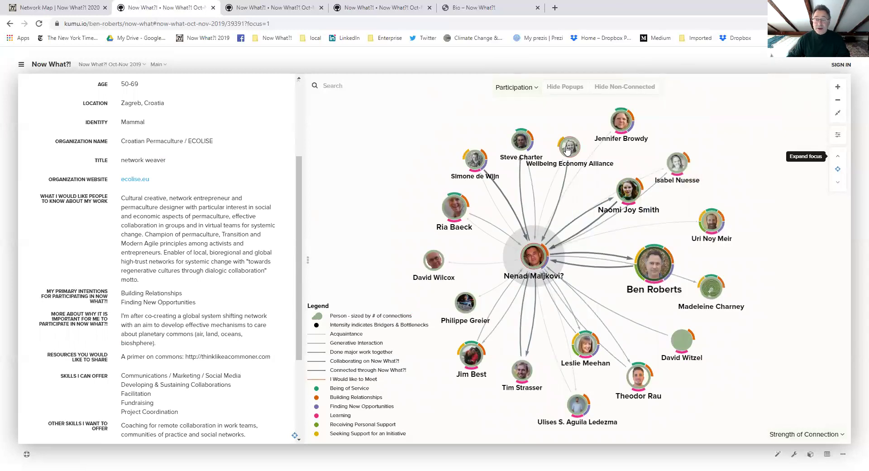
mouse_move(568, 148)
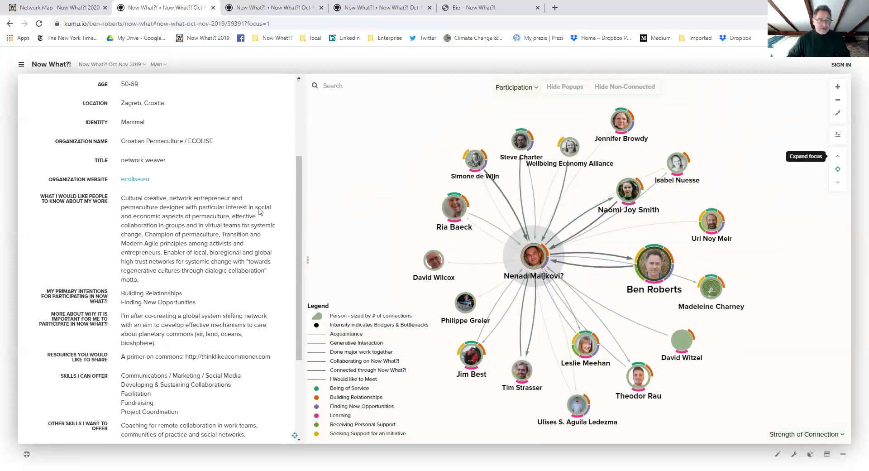
- Deselect the participant and review the Map Views options in the welcome text
click(361, 163)
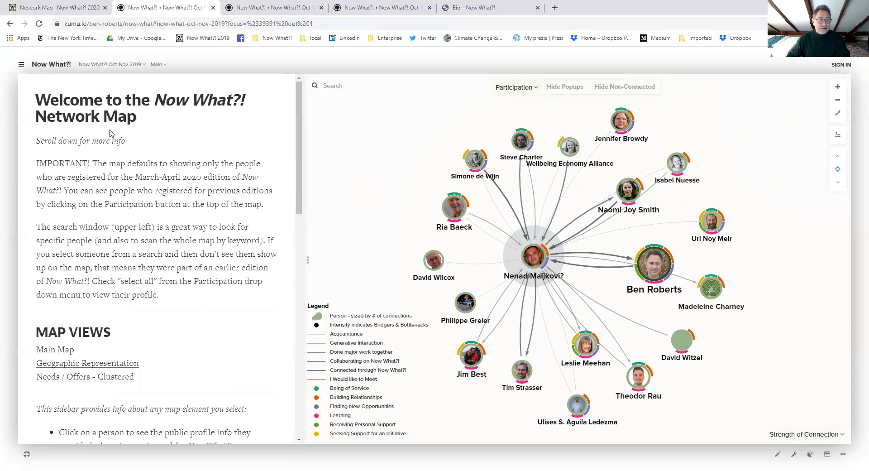
scroll(169, 176, down, 3)
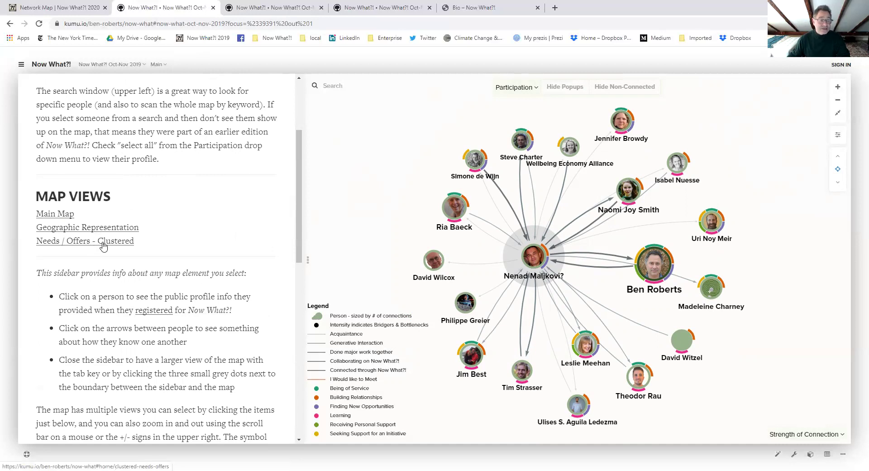
- Switch to the geographic map view and spread apart the participant markers stacked off West Africa
click(292, 9)
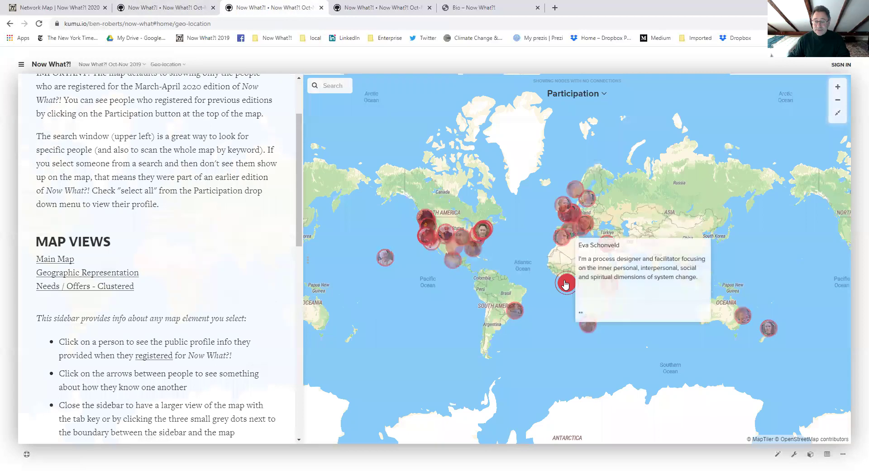
drag(566, 284, 552, 320)
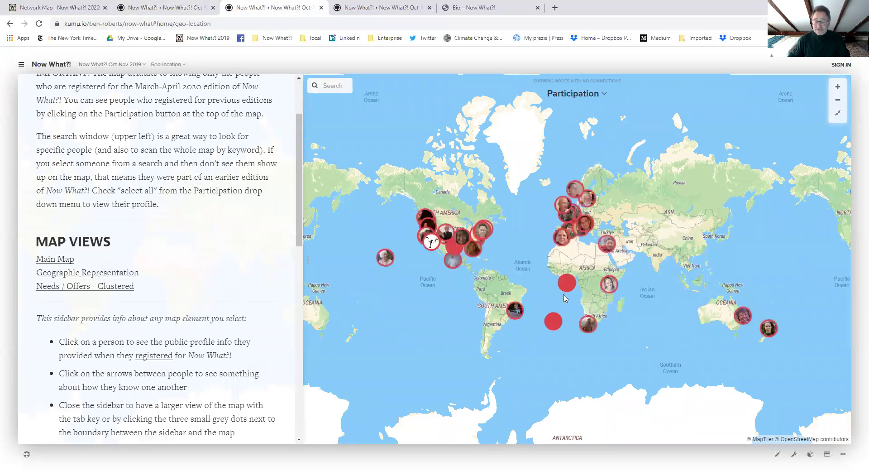
mouse_move(566, 297)
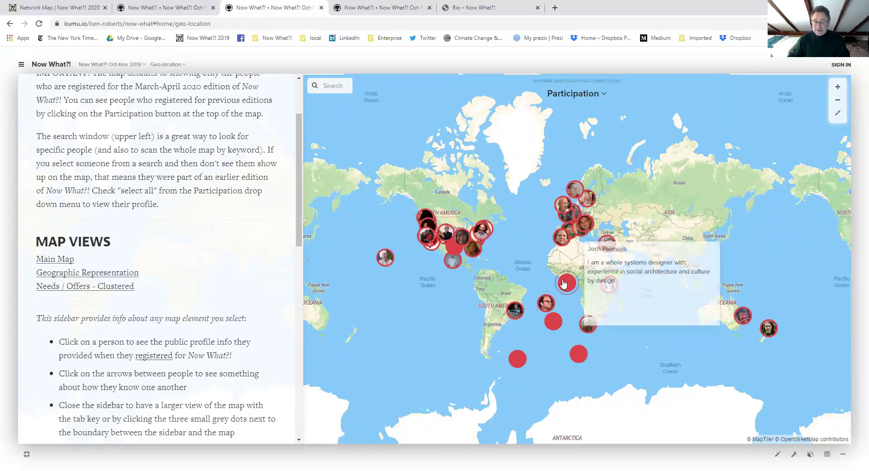
mouse_move(572, 278)
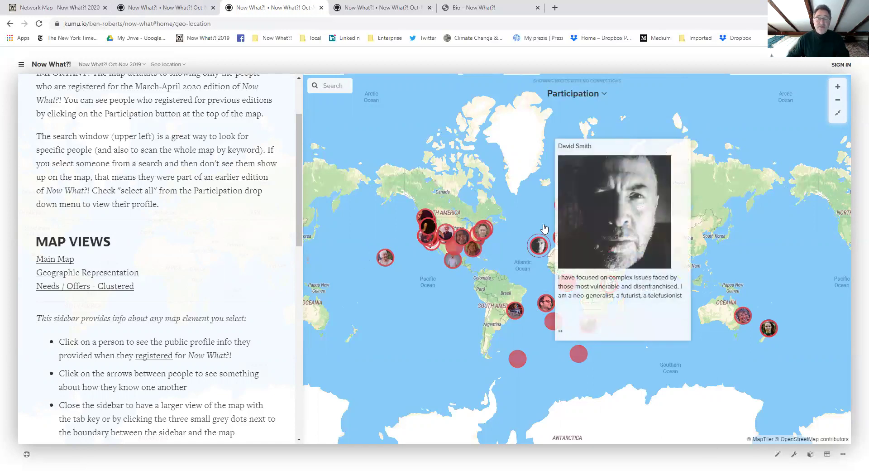
- Switch to the sumApp Bio page and highlight the heading welcoming the participant to the Registration and Network Mapping interface
click(482, 9)
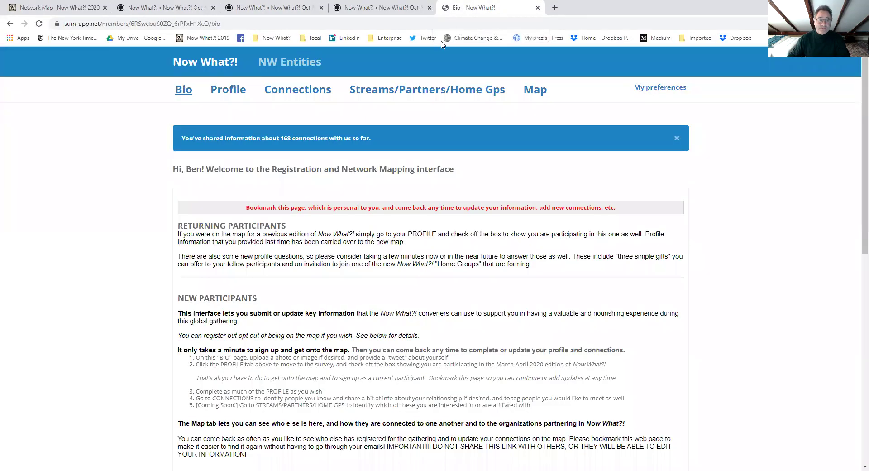
drag(470, 170, 174, 169)
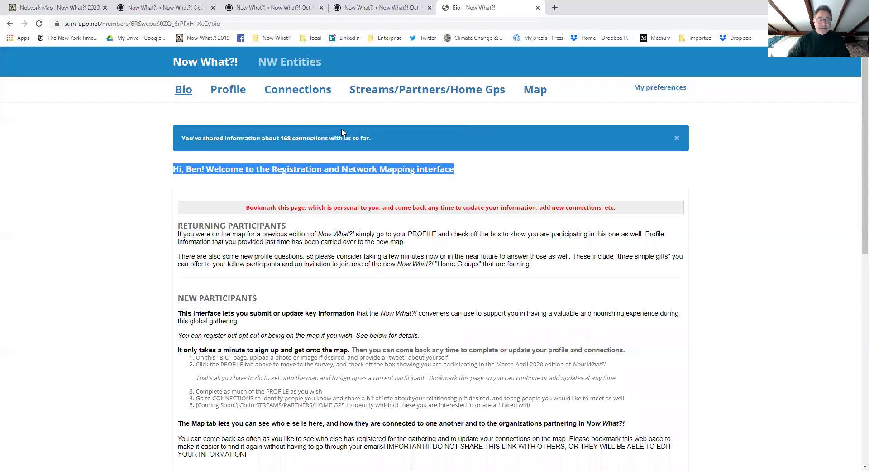
- Clear the heading highlight and review the Bio page's instructions, data use notice, photo upload and brief "tweet" field
click(488, 175)
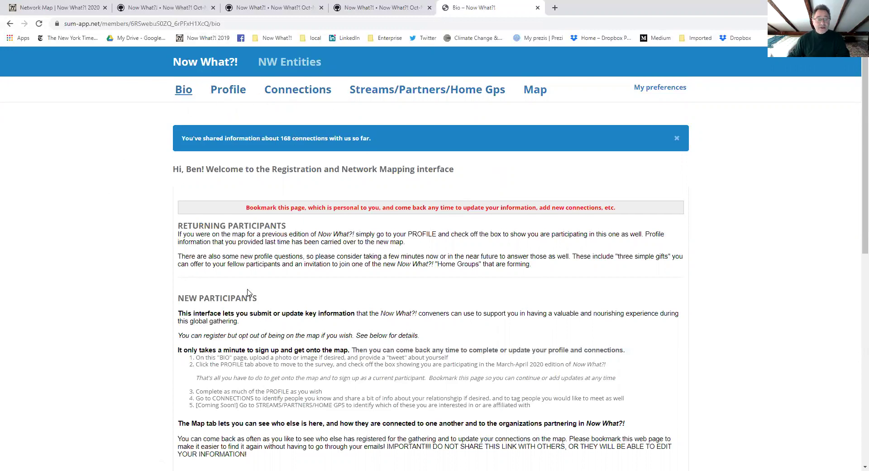
scroll(566, 297, down, 10)
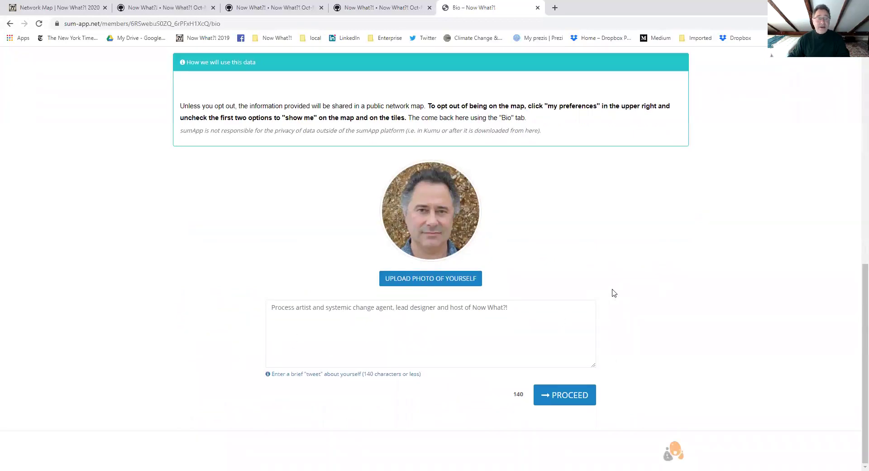
scroll(613, 293, up, 6)
scroll(424, 246, up, 5)
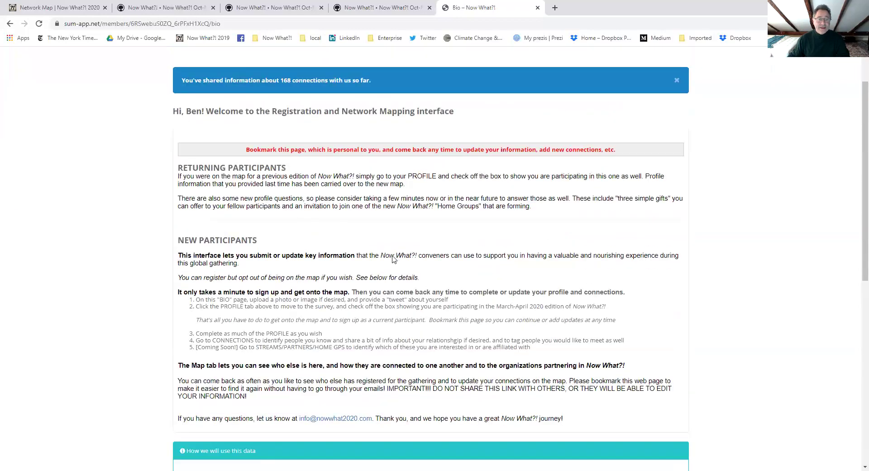
- Open the Profile survey and review its Now What?! Registration, Personal Info and Work Info questions
click(232, 93)
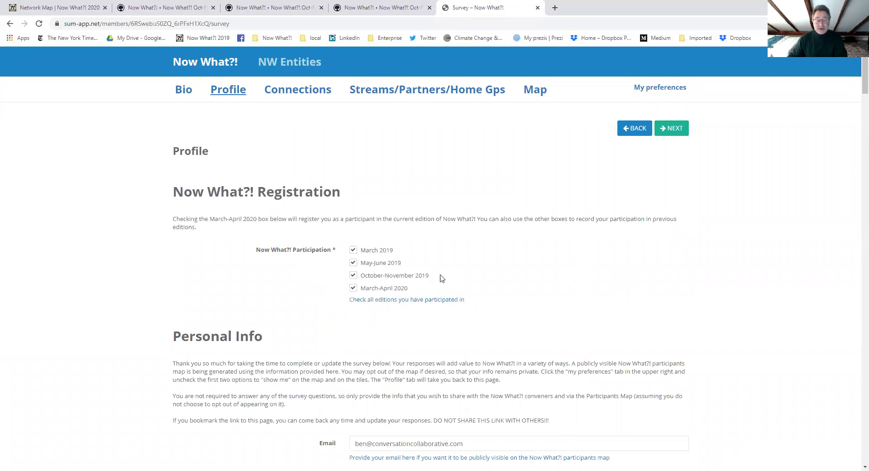
scroll(544, 272, down, 8)
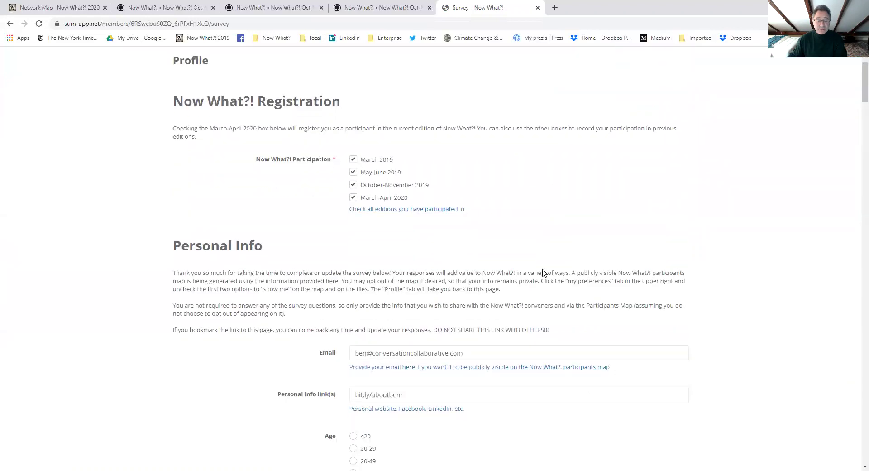
scroll(544, 273, down, 1)
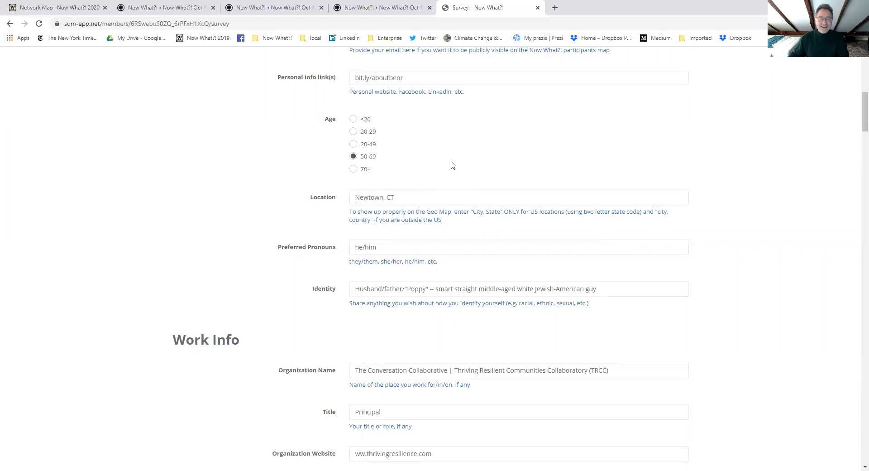
scroll(452, 235, up, 9)
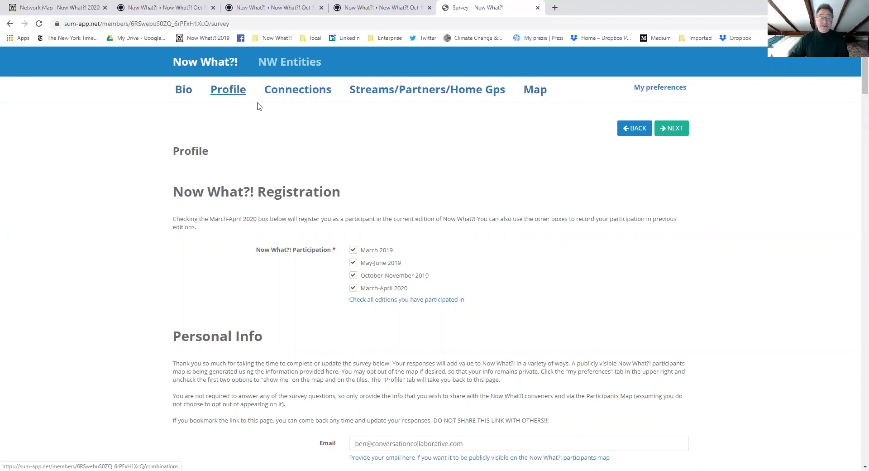
- Open Connections, filter the people to March-April 2020 registrants, and sort them by most recent
click(278, 94)
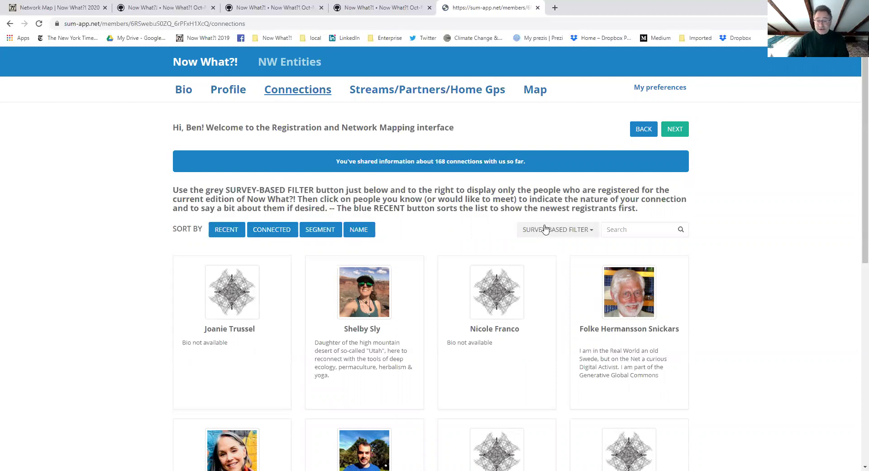
click(591, 233)
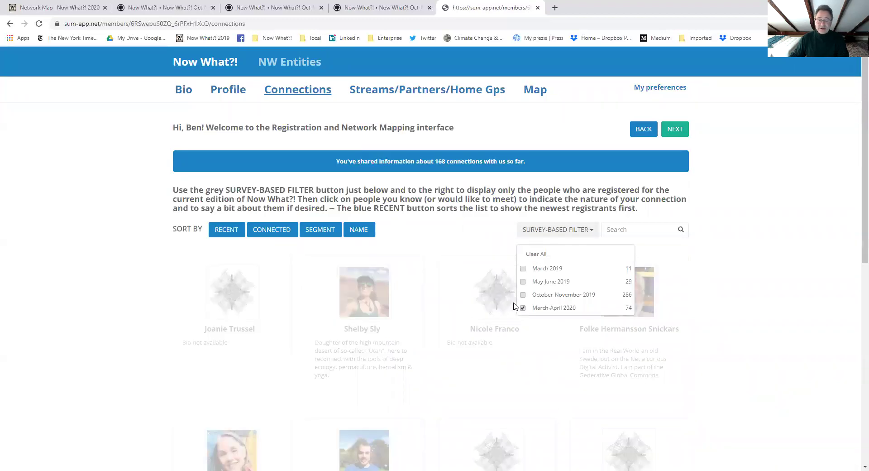
click(523, 307)
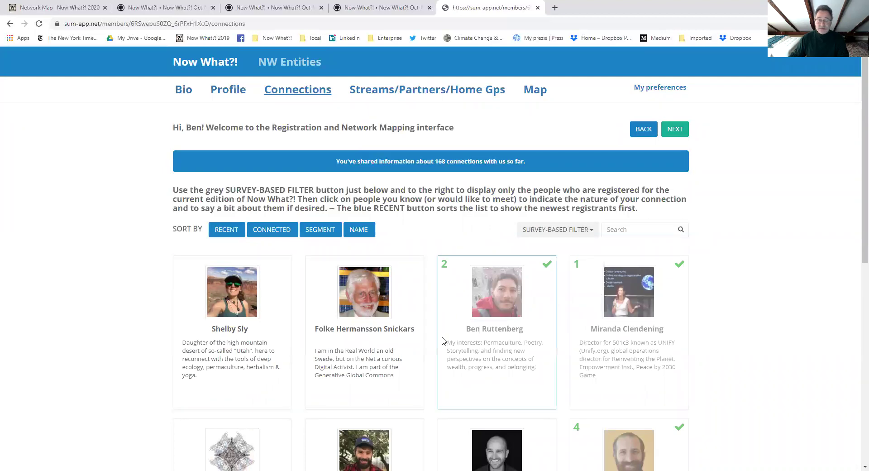
scroll(732, 313, down, 2)
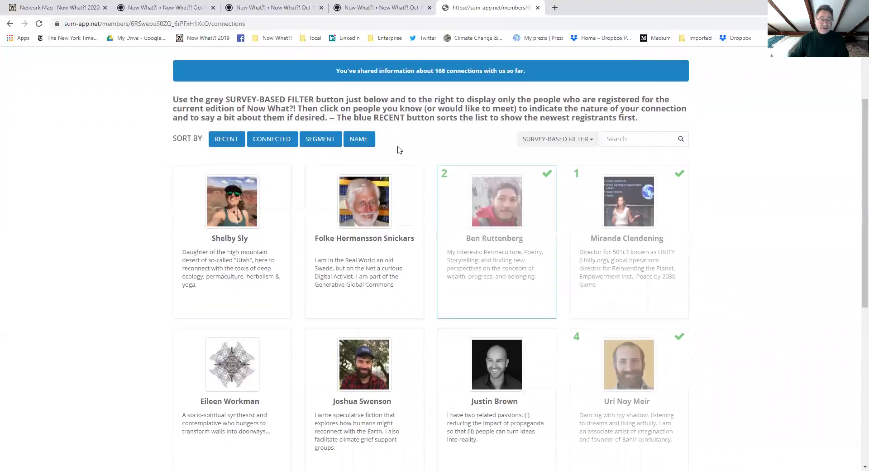
click(226, 140)
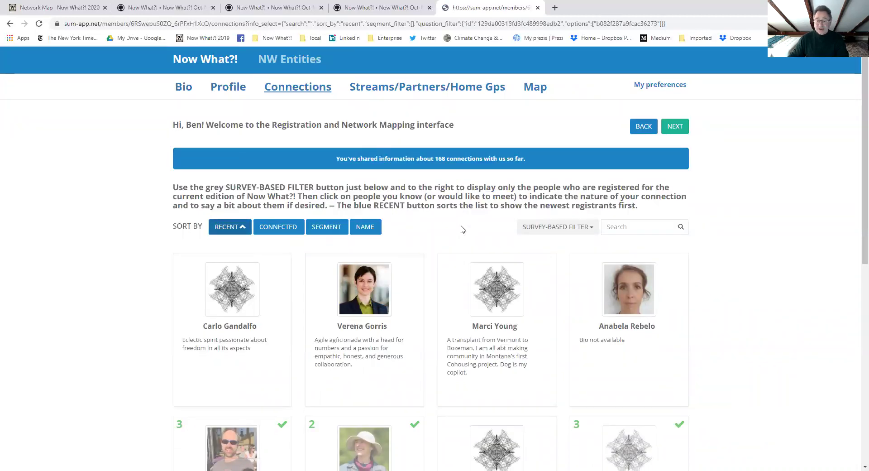
- Browse the newest registrants and examine the connection form of the second person listed, closing it without an entry
scroll(457, 227, down, 1)
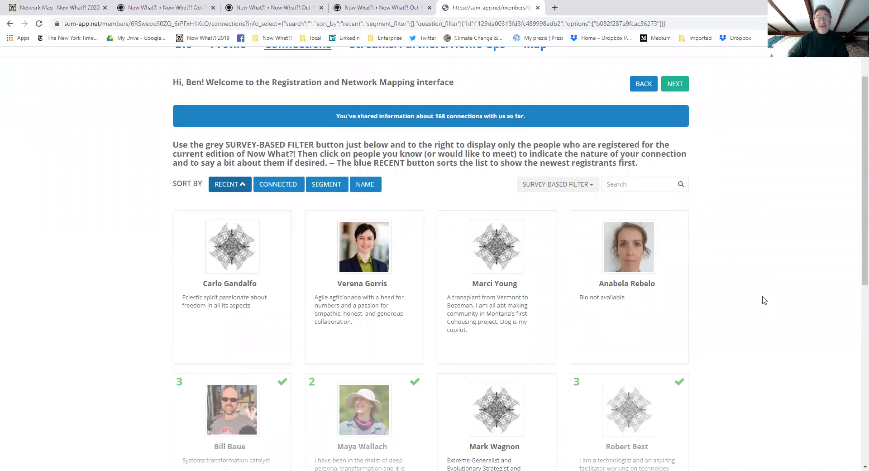
scroll(763, 300, up, 1)
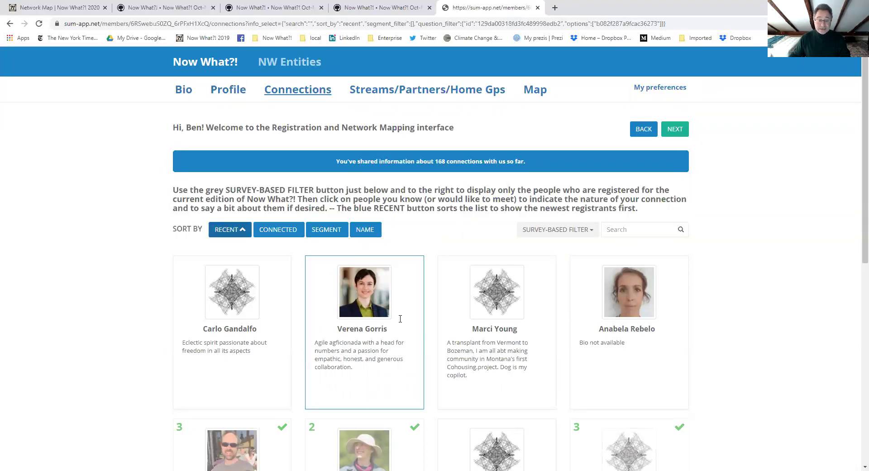
scroll(420, 338, down, 2)
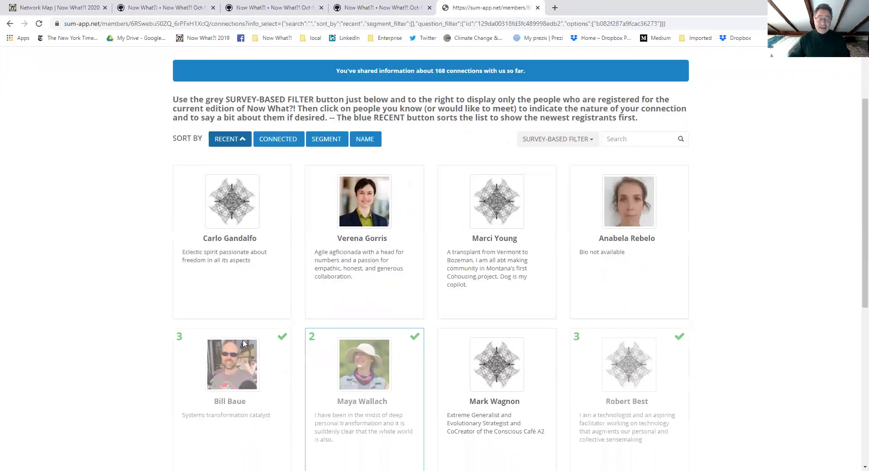
click(368, 265)
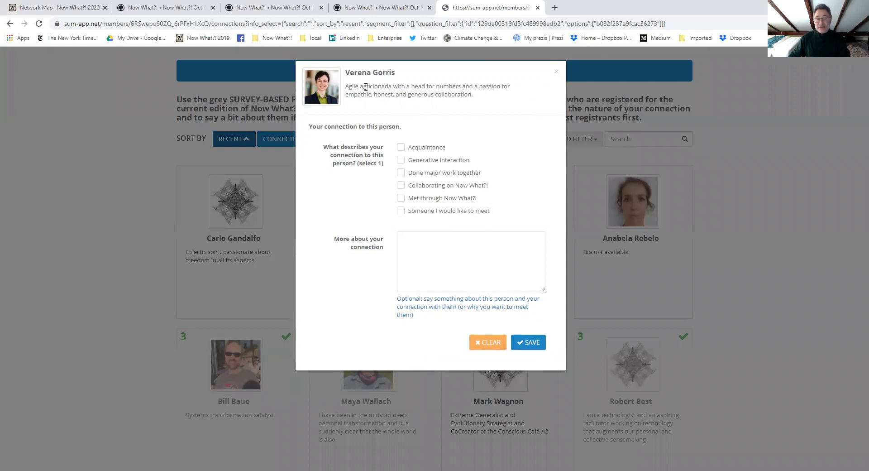
click(556, 71)
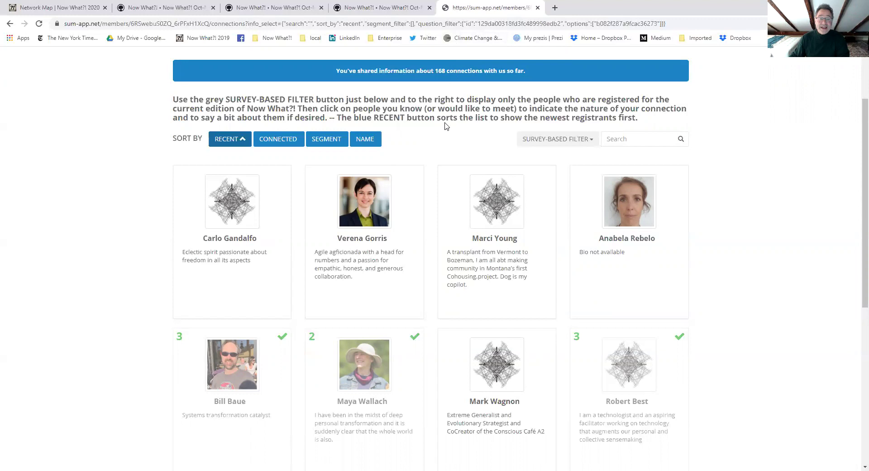
- Switch to the Kumu network map and clear the focus to display all participants, magnified around the outer members
click(142, 11)
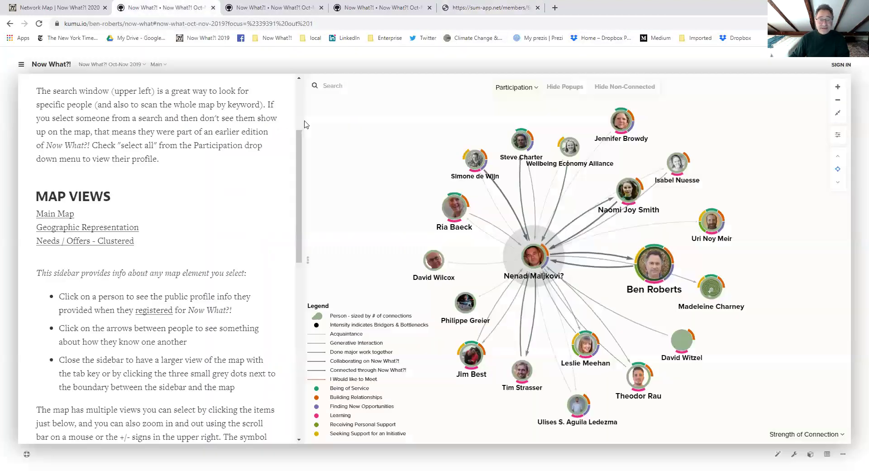
click(838, 171)
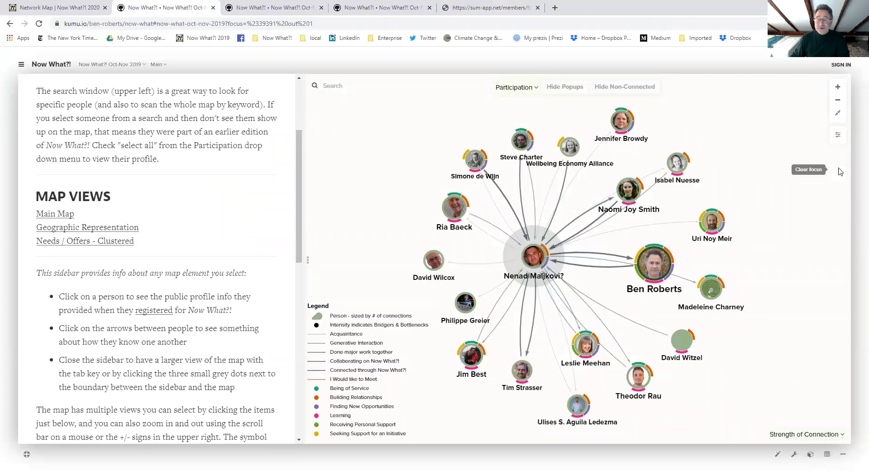
scroll(583, 181, up, 4)
scroll(583, 181, down, 4)
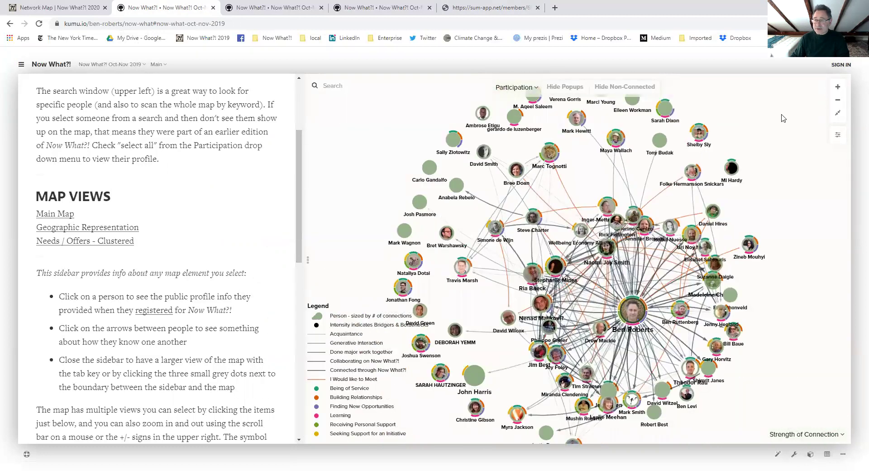
scroll(588, 171, up, 2)
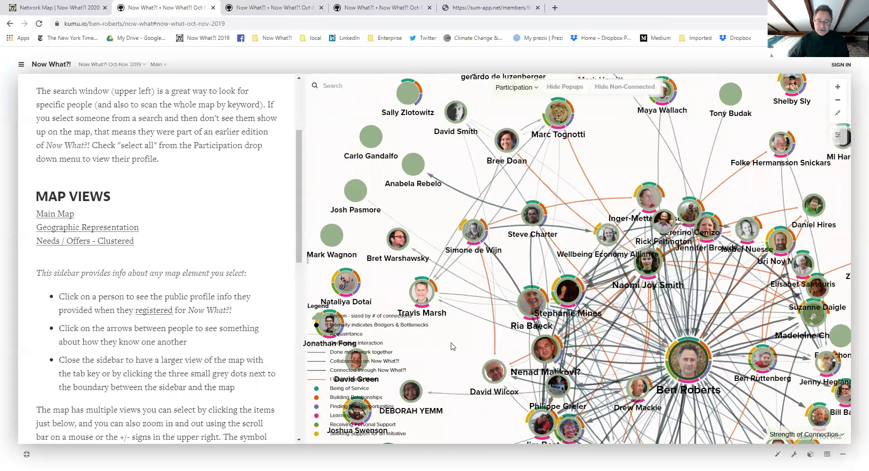
scroll(422, 265, down, 5)
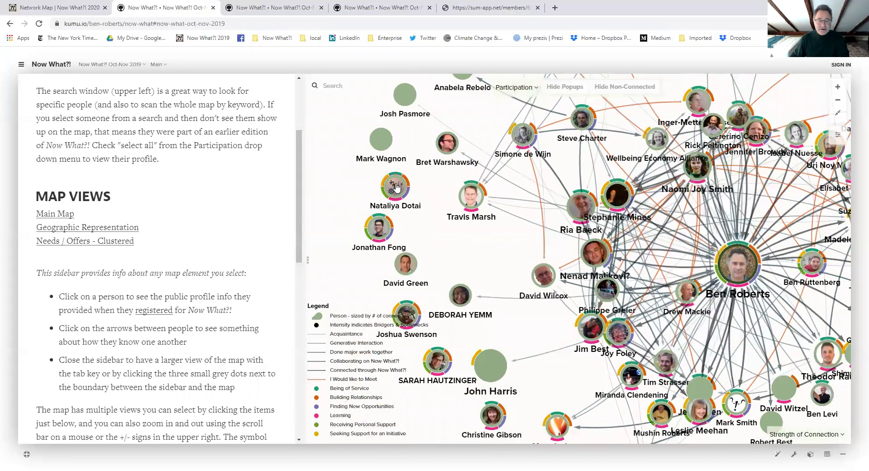
- Examine the profile and map preview of the participant who founded Balanced Fashion
click(395, 186)
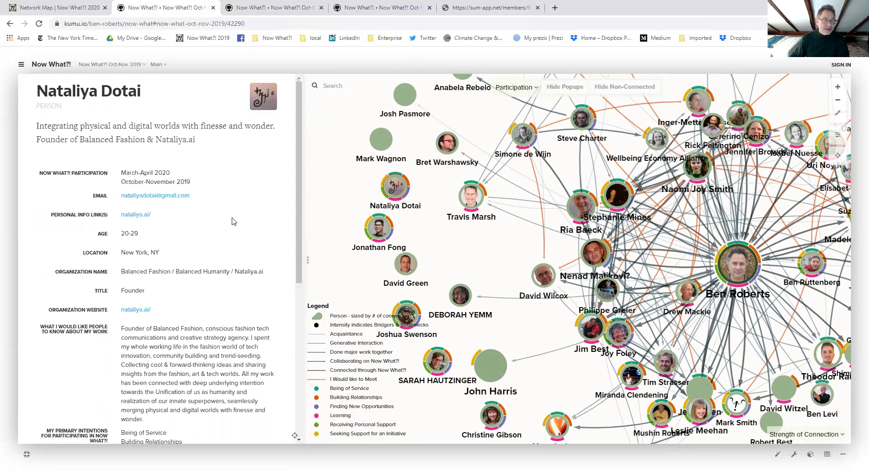
scroll(233, 222, down, 1)
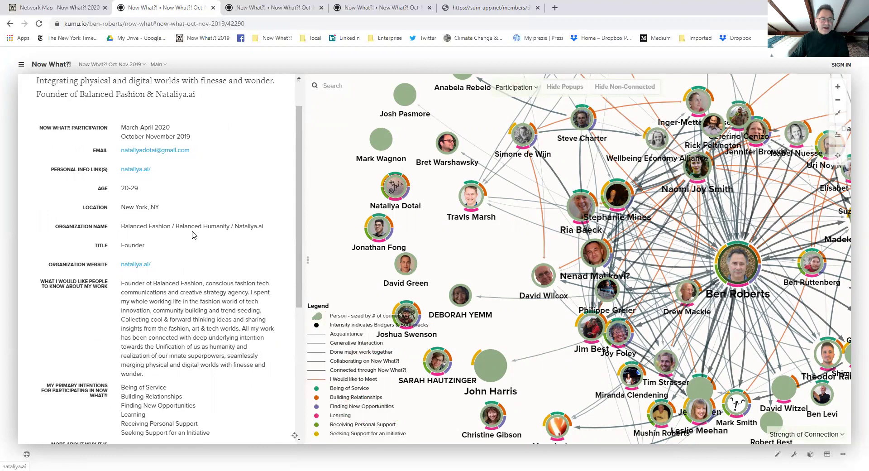
mouse_move(393, 187)
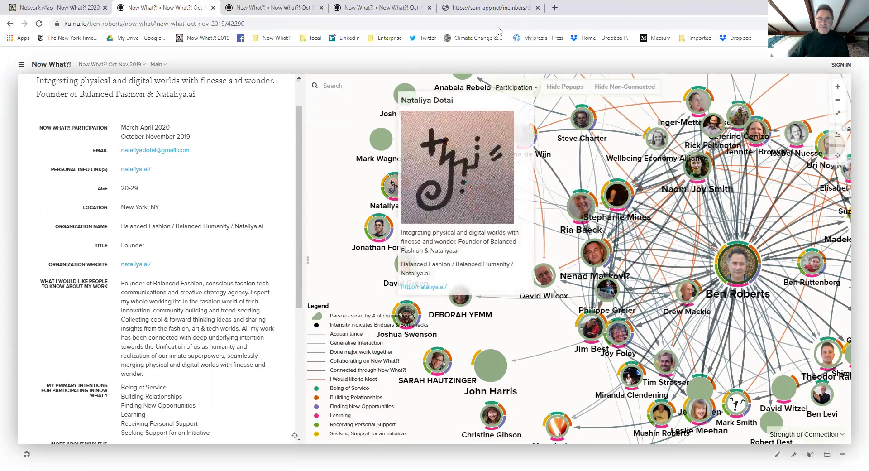
- Return to the sumApp Connections page and search for the Balanced Fashion founder by the start of the first name
click(484, 11)
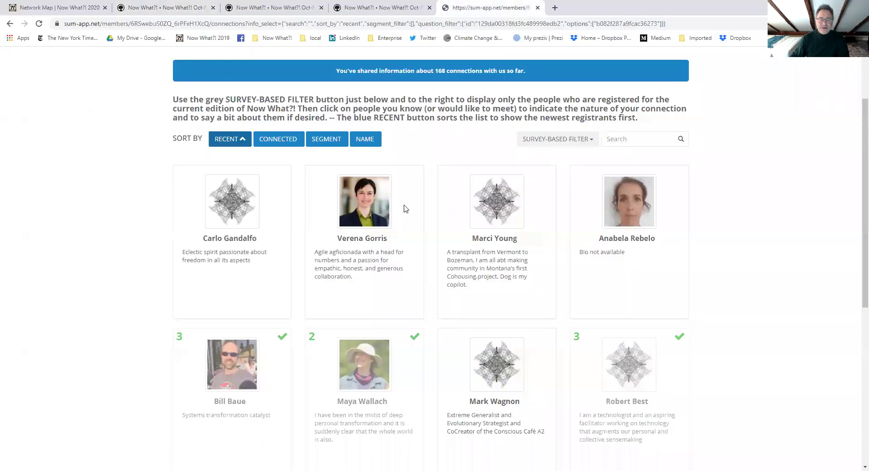
click(653, 136)
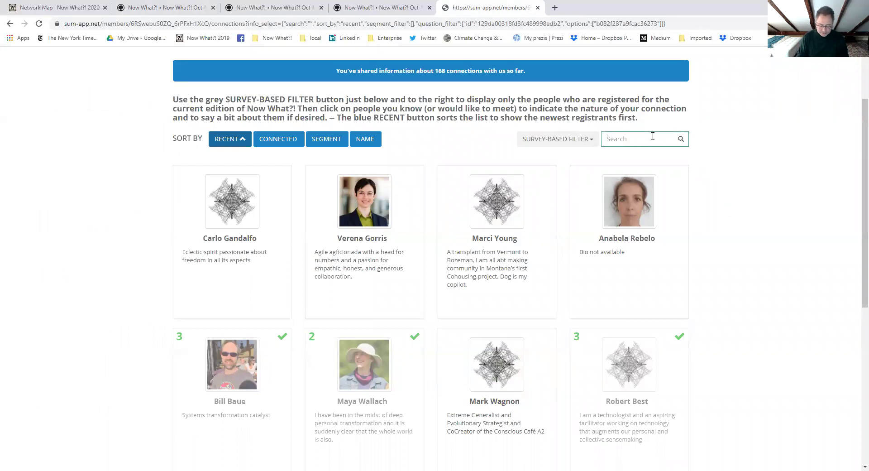
text(nat)
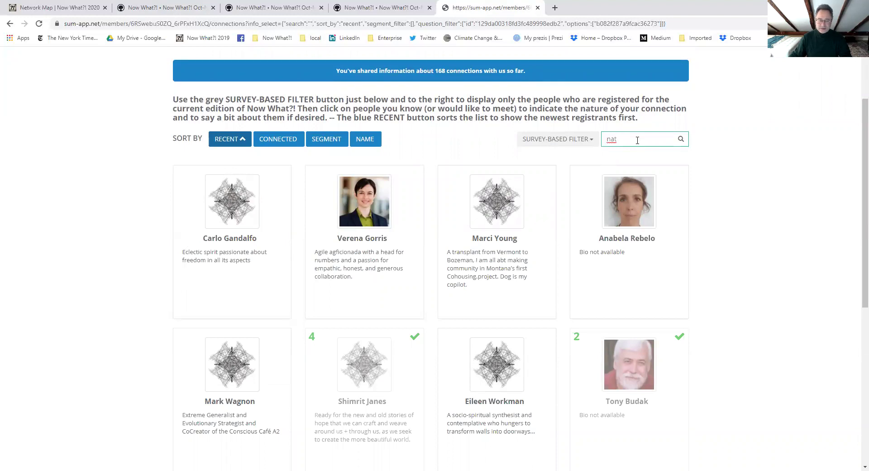
text(a)
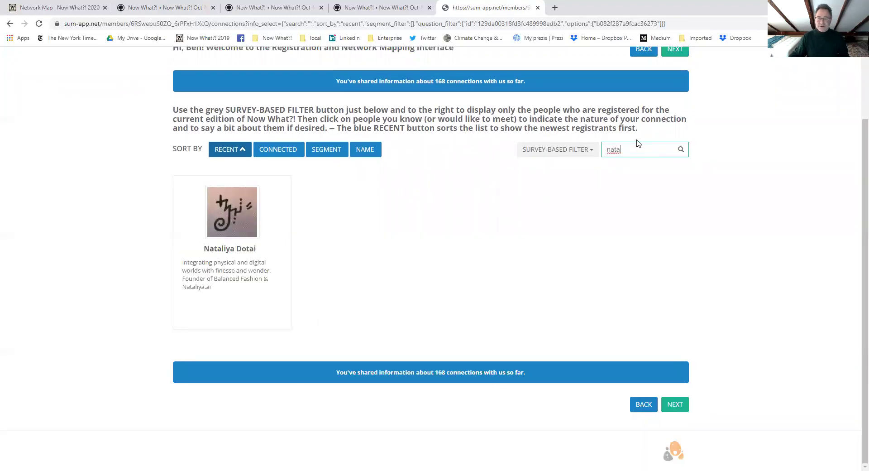
- Draft the found participant's connection as "Someone I would like to meet" with the note "I'm into fashion as well", and discard it
click(248, 220)
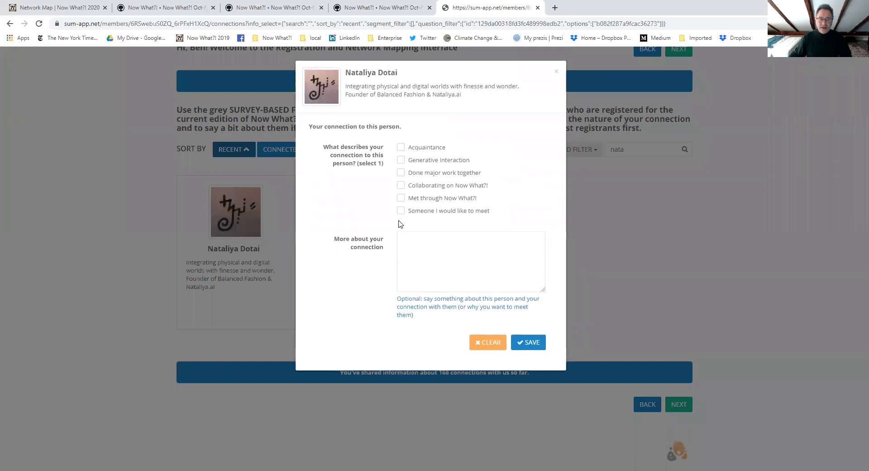
click(401, 211)
click(438, 251)
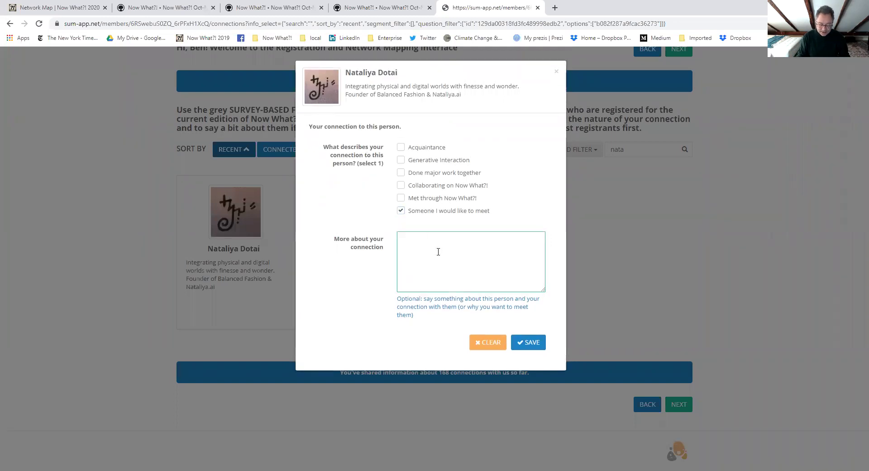
text(I'm into fashion)
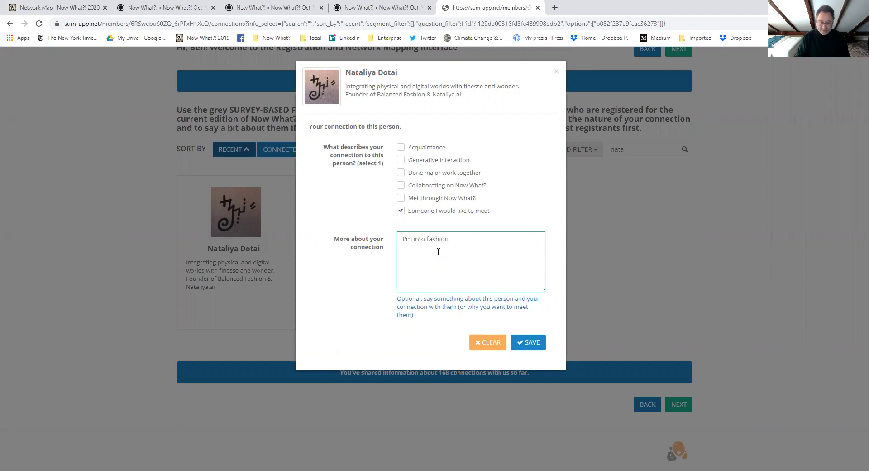
text( as well)
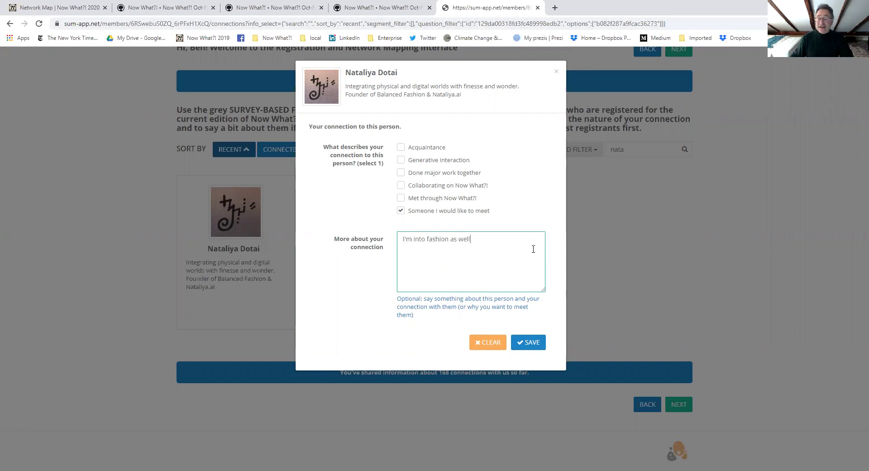
click(487, 345)
click(556, 71)
scroll(468, 252, up, 2)
scroll(468, 253, up, 1)
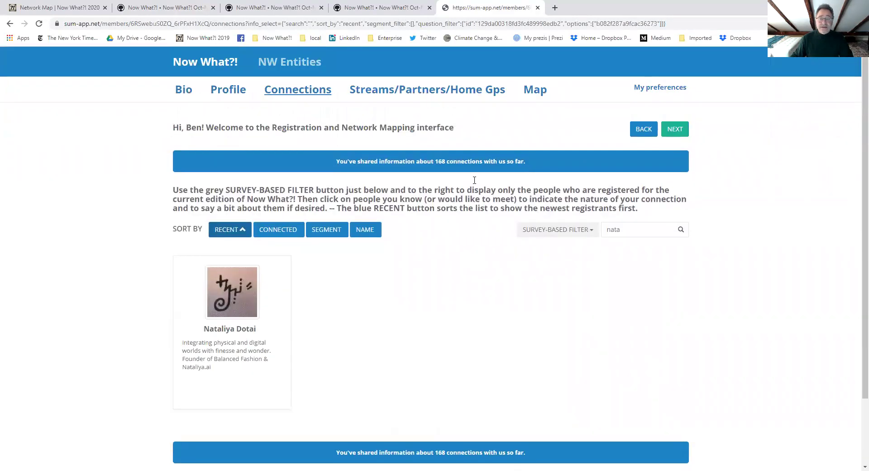
click(298, 90)
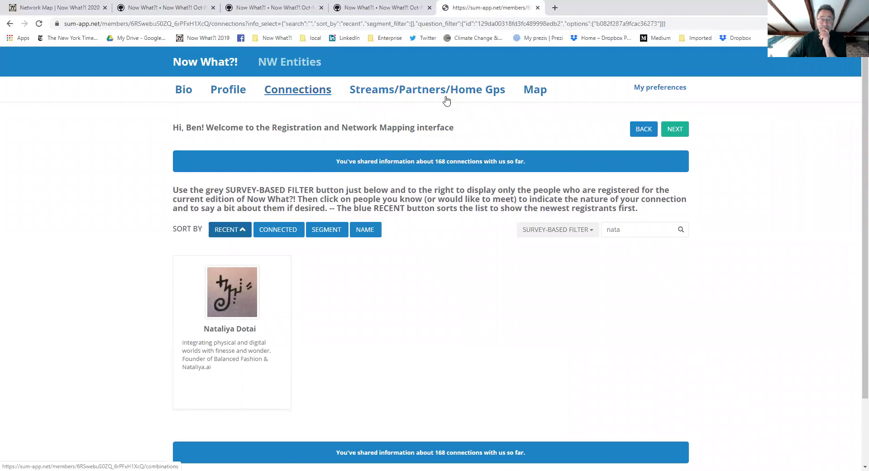
- Open the Streams/Partners/Home Gps page and look through the listed engagement streams, home groups and partner organizations
click(409, 92)
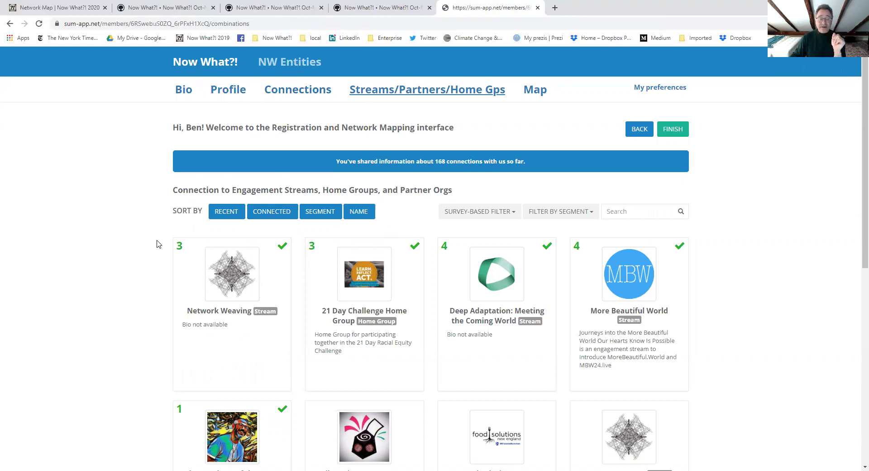
scroll(137, 272, down, 1)
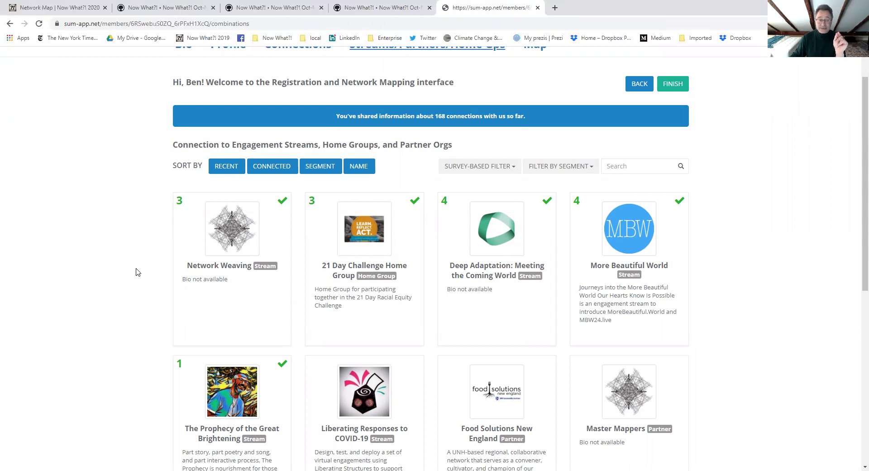
scroll(136, 272, down, 2)
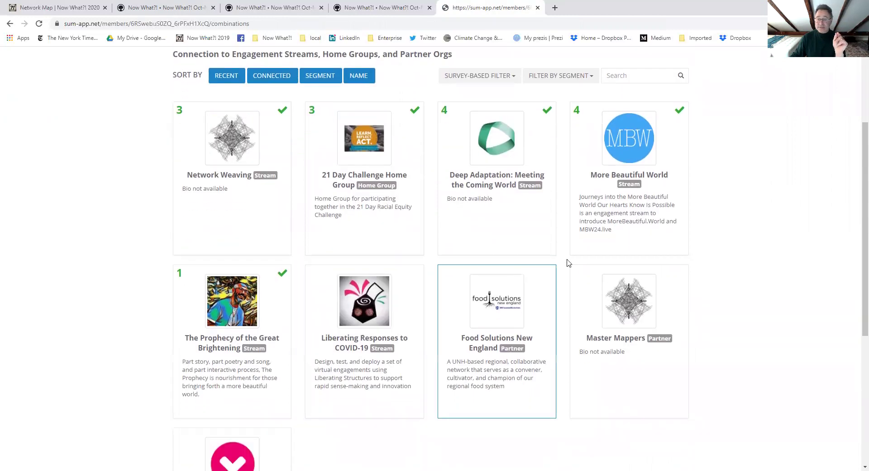
- Examine the connection form of the More Beautiful World stream down to its additional info, and close it without saving
click(626, 212)
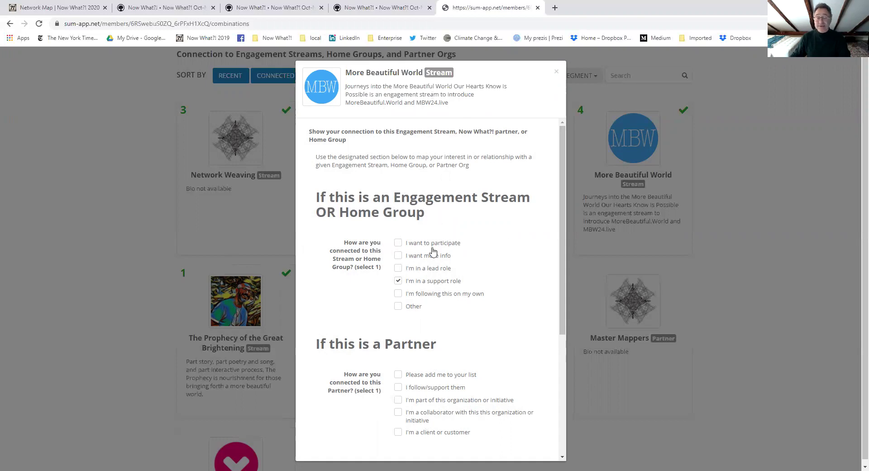
scroll(433, 252, down, 1)
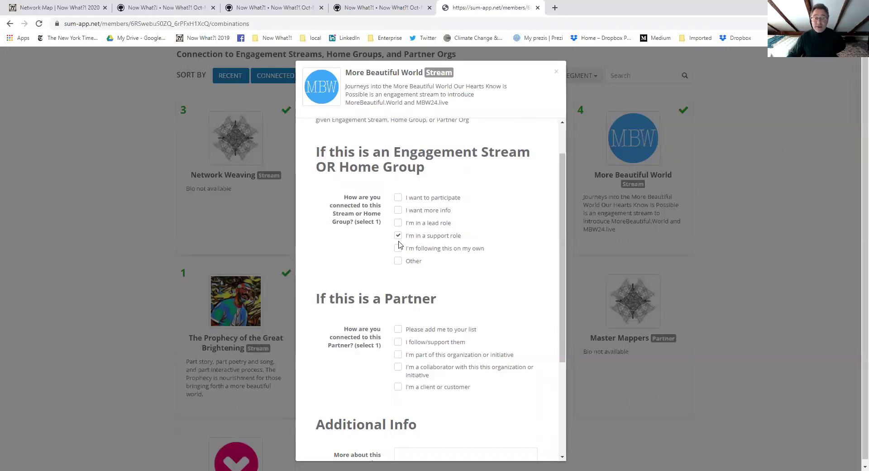
scroll(384, 238, down, 3)
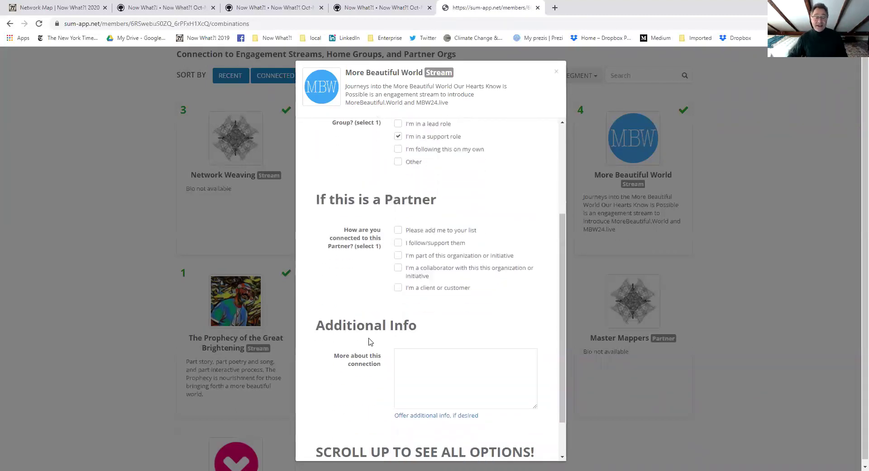
scroll(370, 341, down, 1)
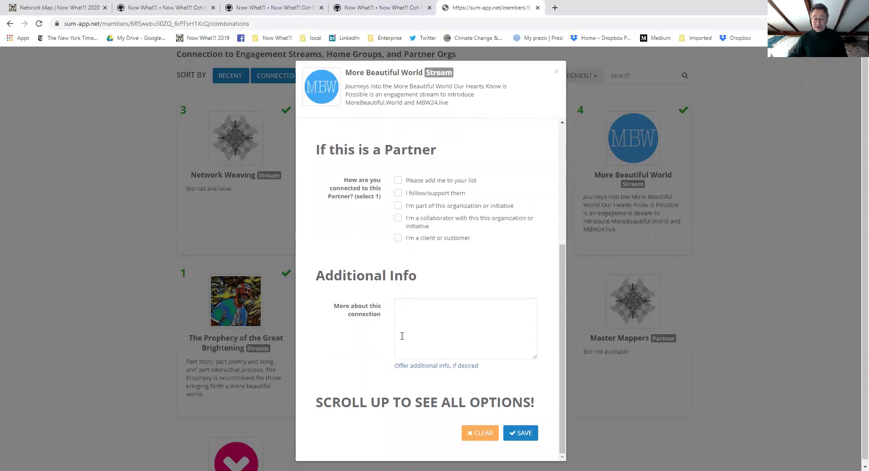
click(557, 76)
- Filter the listing by the Stream segment, and switch the segment filter to Home Group only
scroll(520, 246, up, 3)
scroll(520, 246, down, 1)
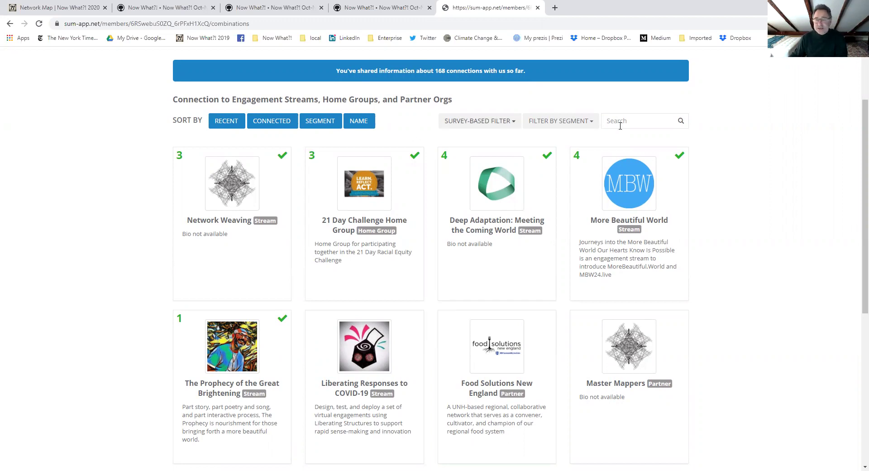
click(560, 121)
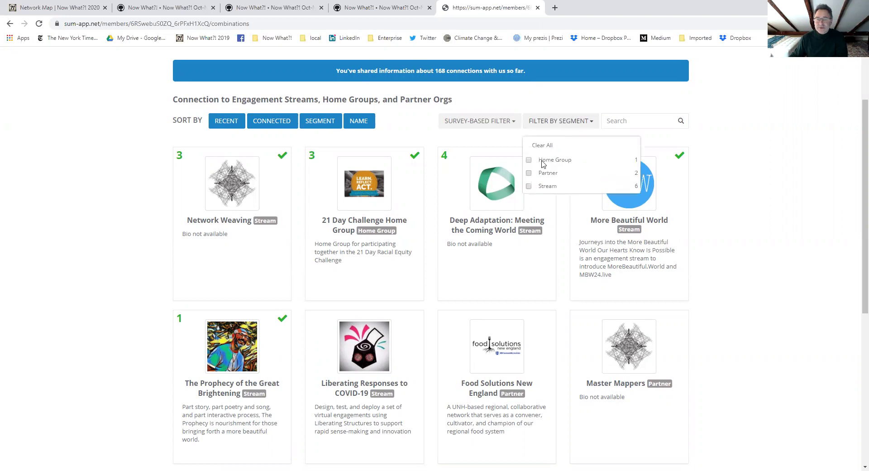
click(528, 186)
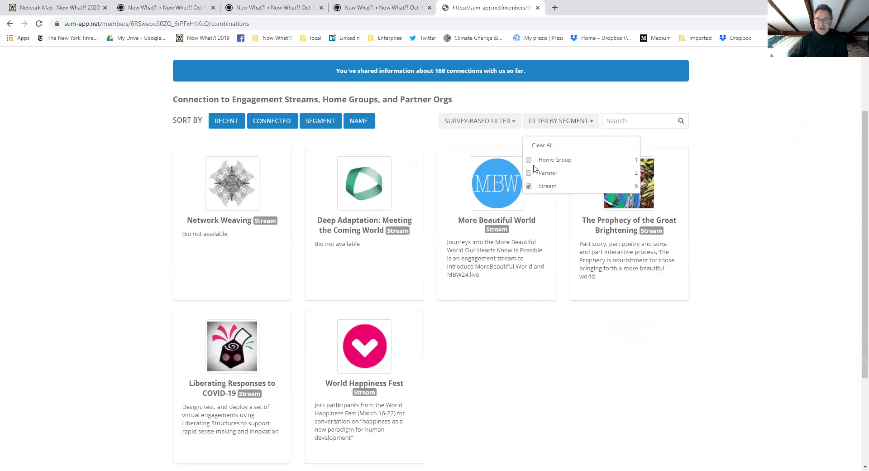
click(528, 186)
click(528, 160)
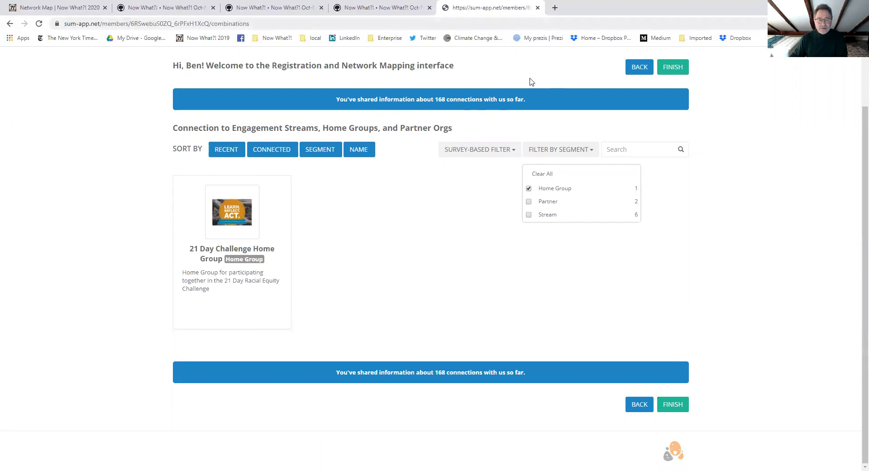
- Examine the stream, partner and additional info options in the 21 Day Challenge Home Group connection form, and close it without saving
scroll(344, 223, up, 2)
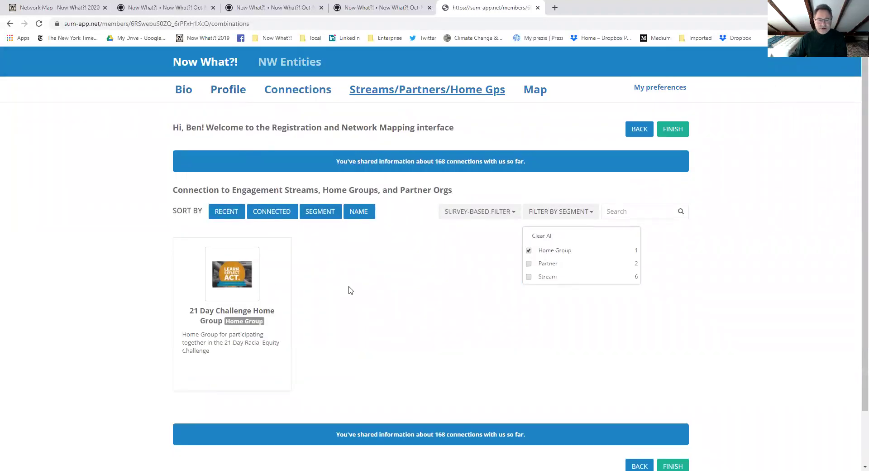
scroll(344, 290, down, 1)
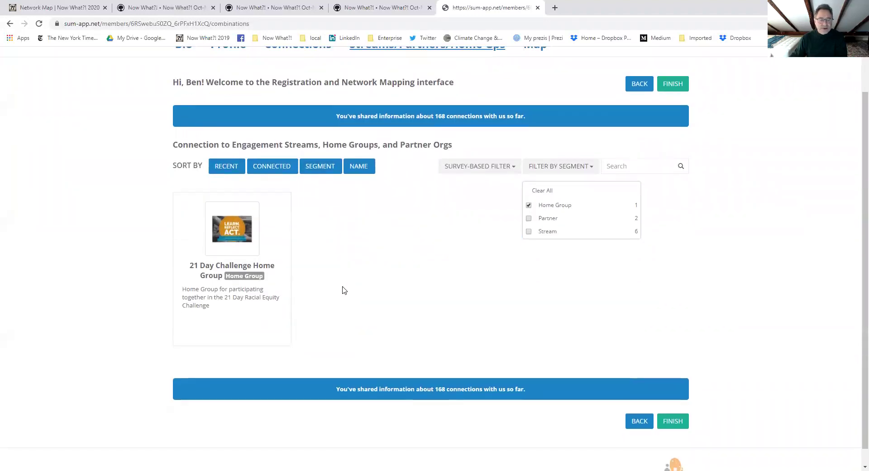
click(279, 236)
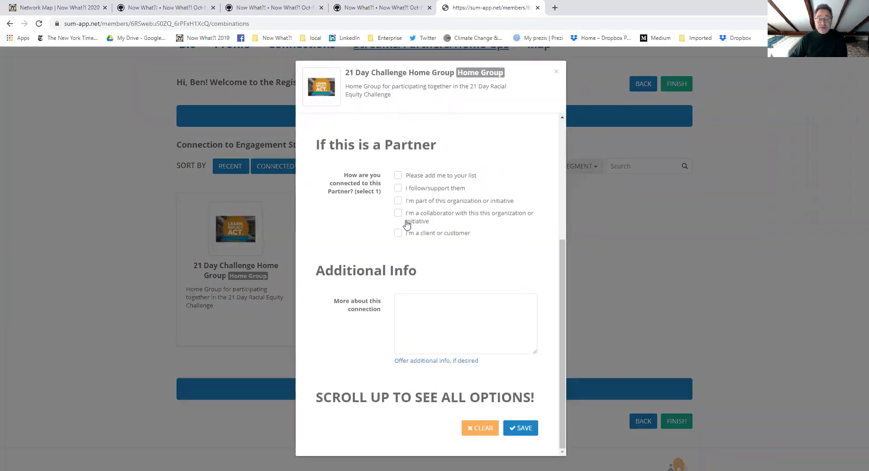
scroll(402, 217, up, 5)
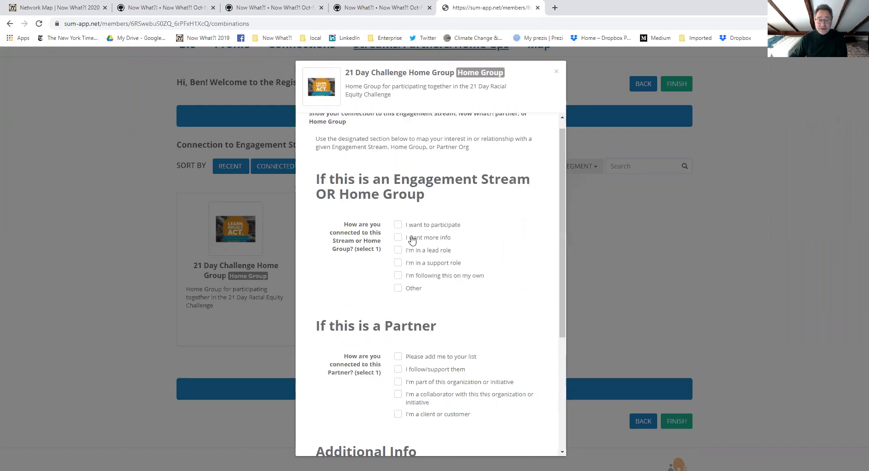
scroll(416, 272, down, 5)
scroll(464, 318, up, 4)
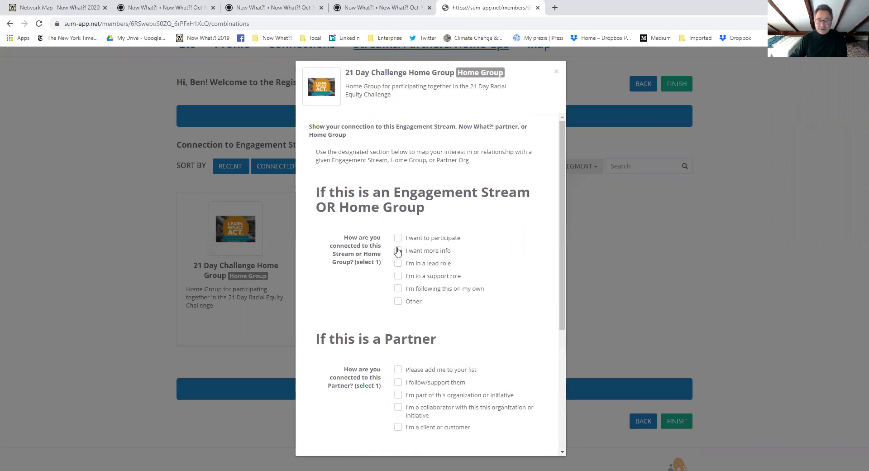
scroll(459, 281, down, 4)
scroll(459, 286, up, 3)
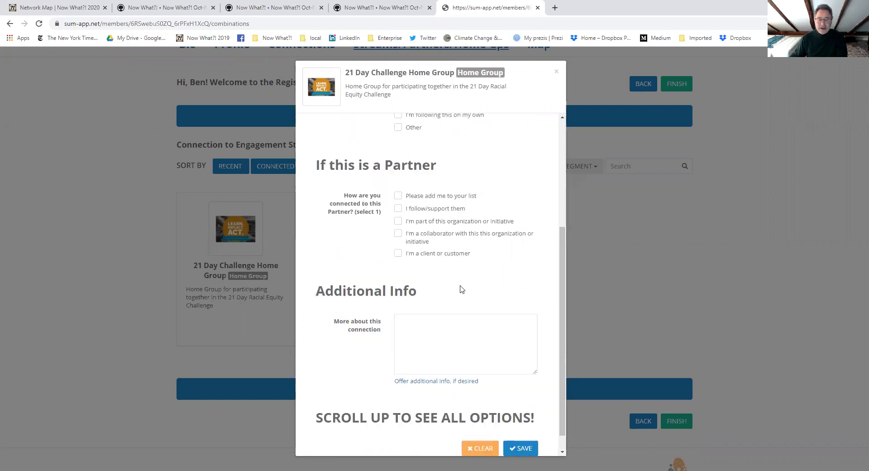
click(556, 71)
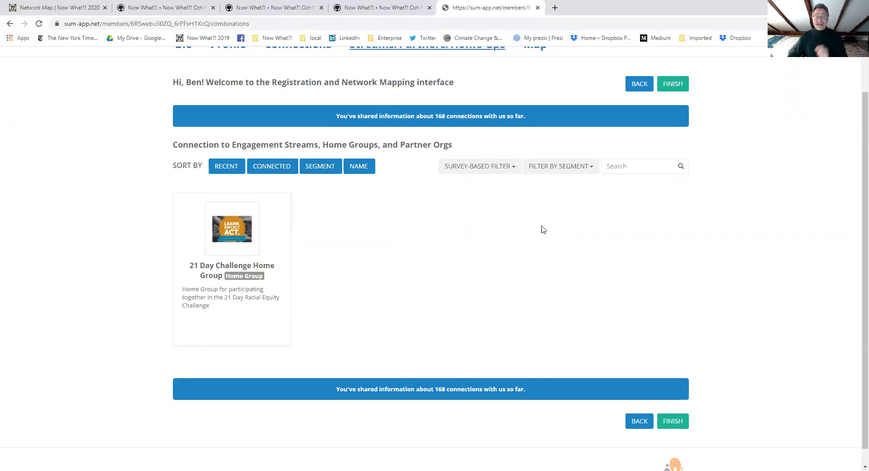
- Clear the segment filter and look through the full listing of streams, home groups and partners
scroll(645, 357, up, 1)
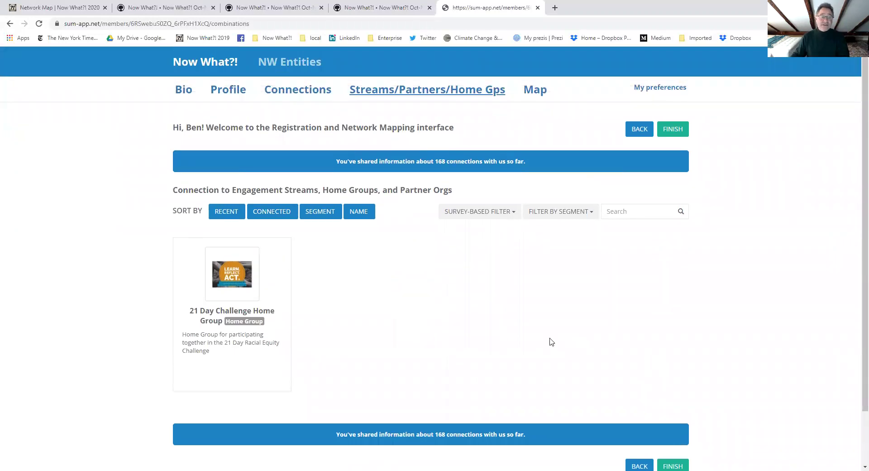
click(591, 215)
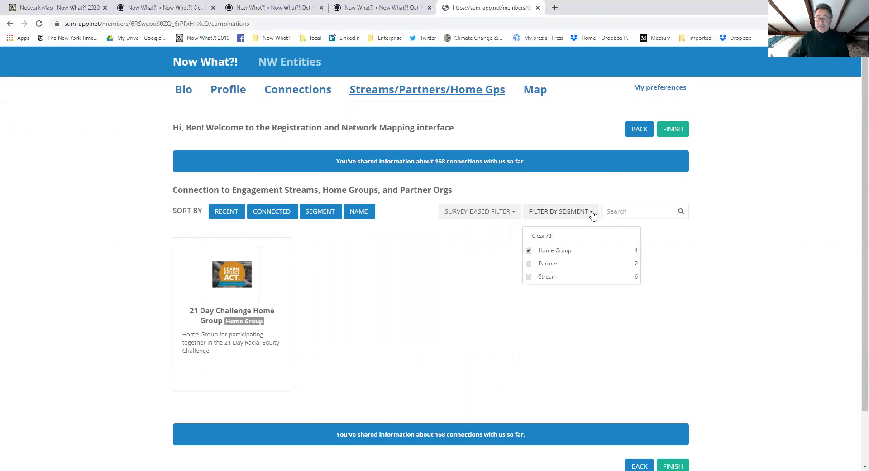
click(541, 237)
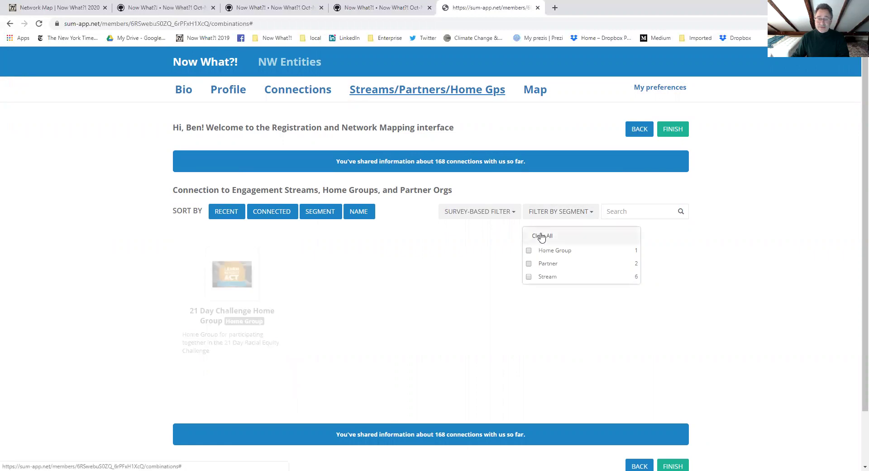
scroll(743, 267, down, 1)
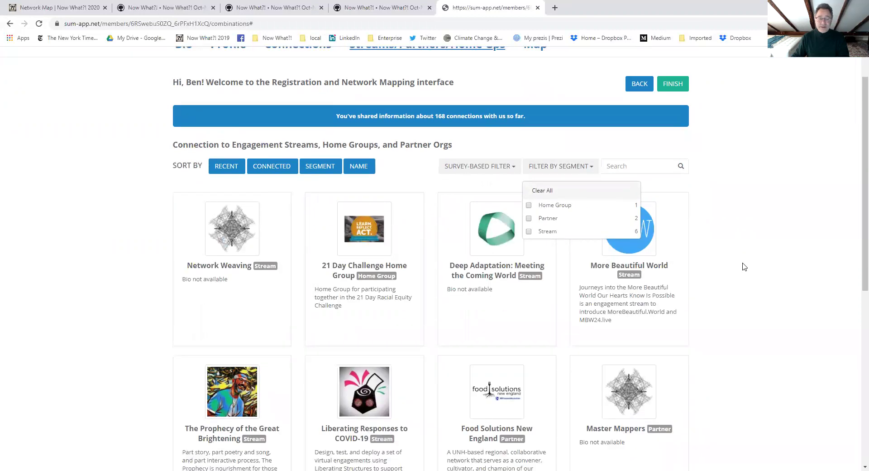
scroll(743, 266, down, 2)
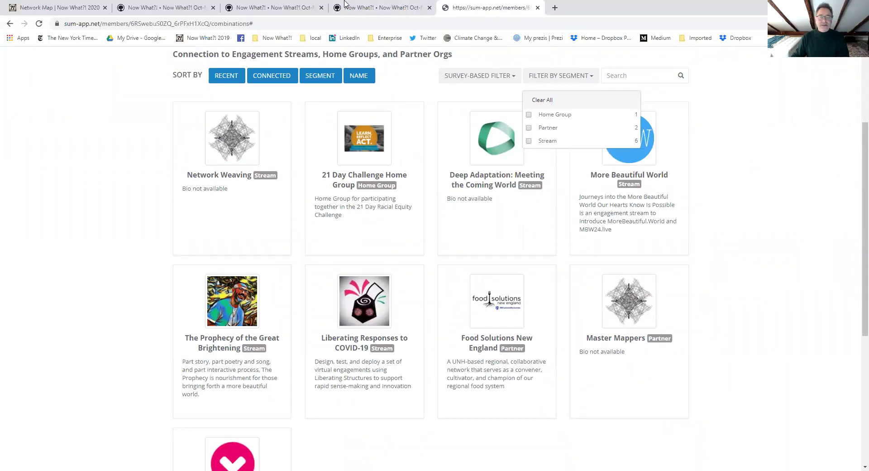
- Switch to the Kumu clustered Needs/Offers map and examine the profiles of the ELC-connected communications participant and the Earth And Man Regenerative Farm founder
click(368, 9)
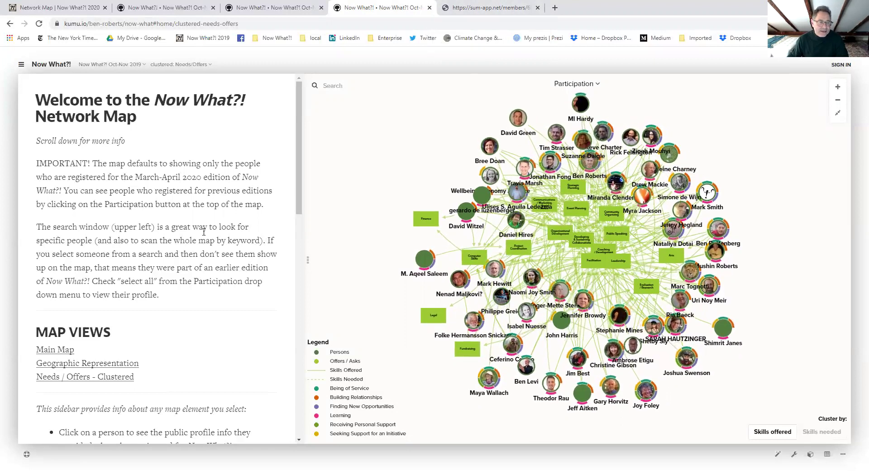
click(489, 145)
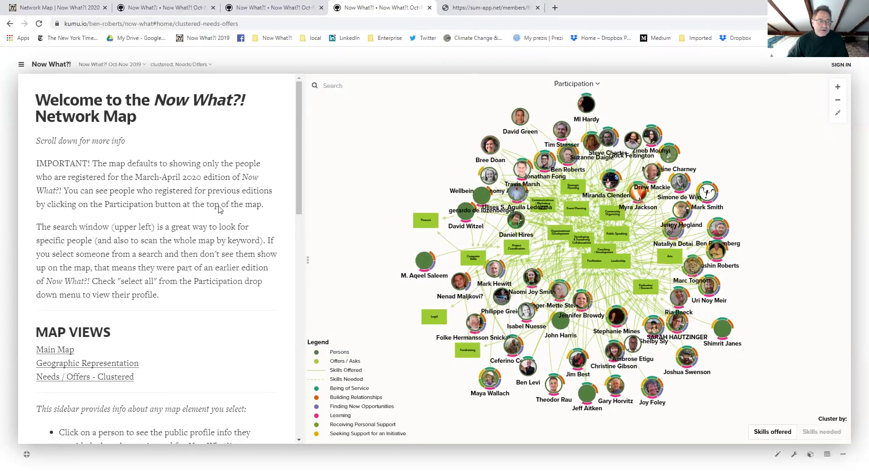
scroll(211, 220, down, 1)
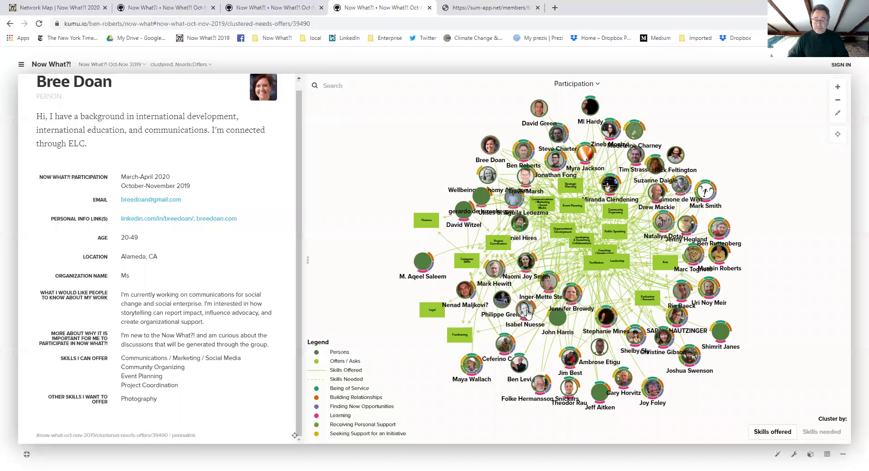
click(504, 343)
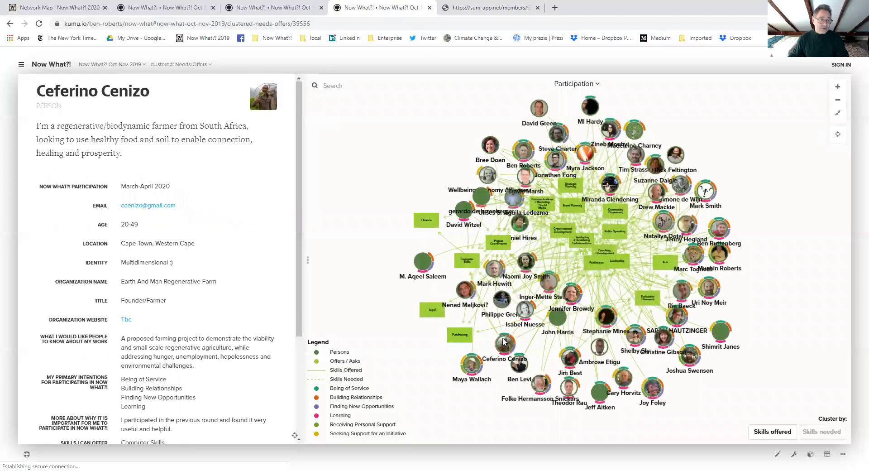
scroll(165, 316, down, 3)
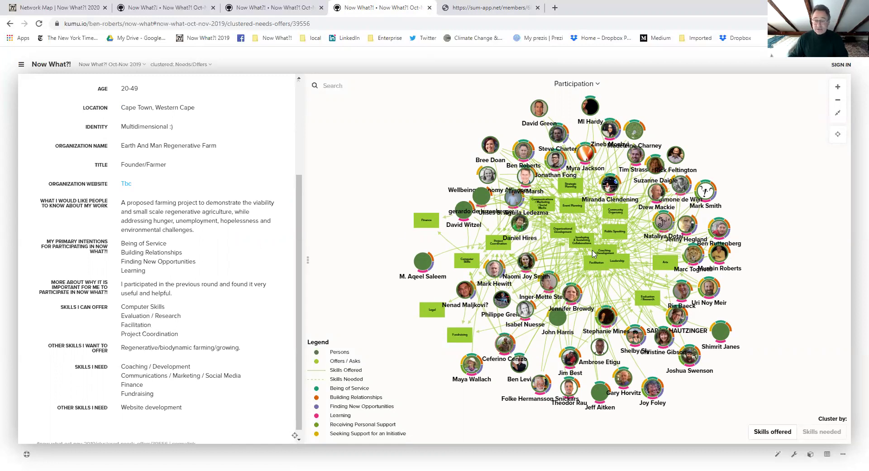
- Focus the map on the Organizational Development skill to isolate the participants who offer it
scroll(593, 286, up, 3)
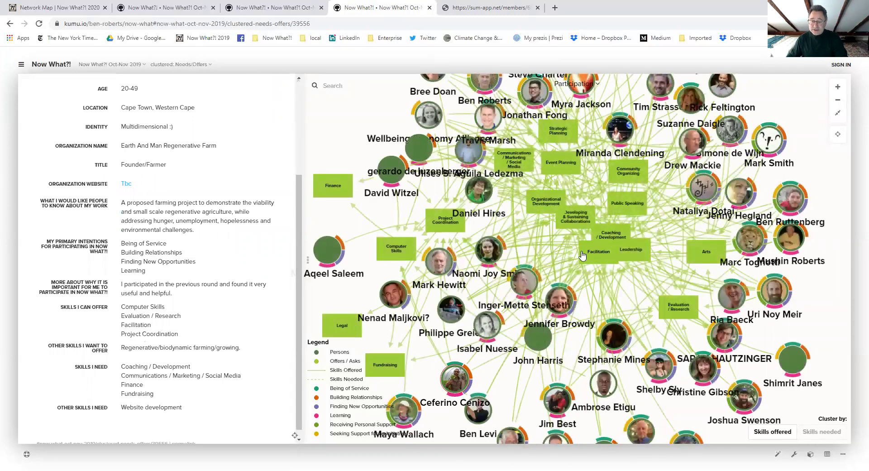
click(543, 204)
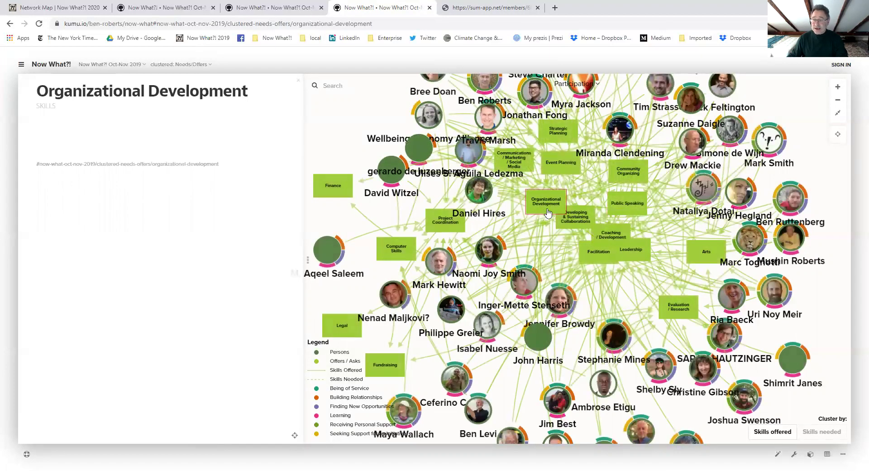
click(837, 137)
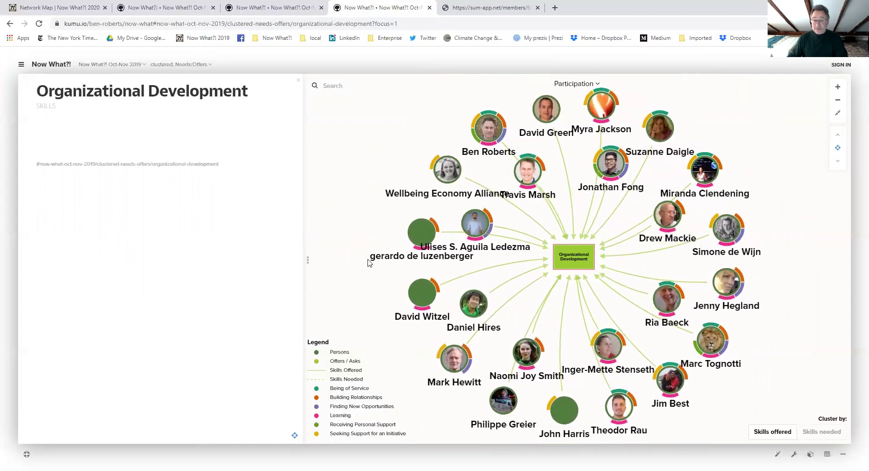
- Examine the profile and offered skills of the Mexico City participant connected to Organizational Development
click(477, 215)
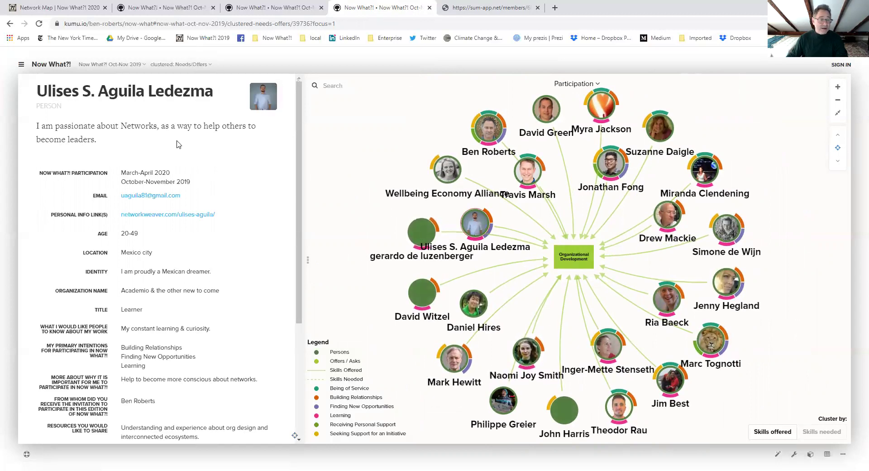
scroll(209, 270, down, 2)
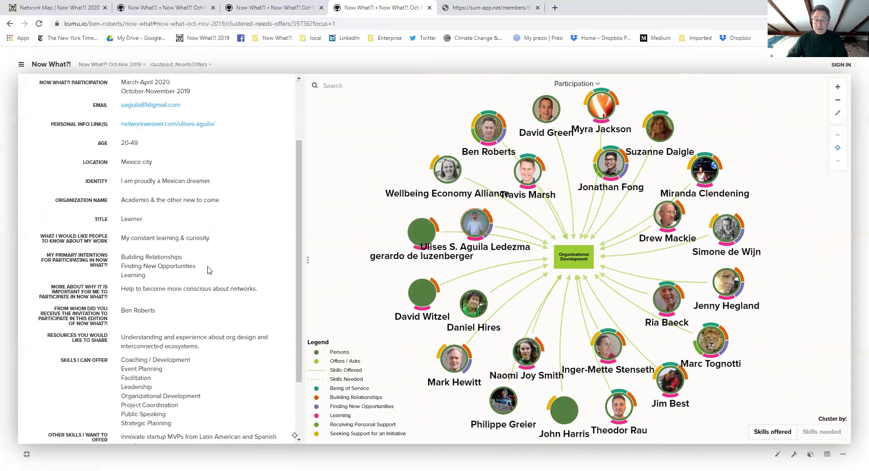
scroll(208, 270, up, 2)
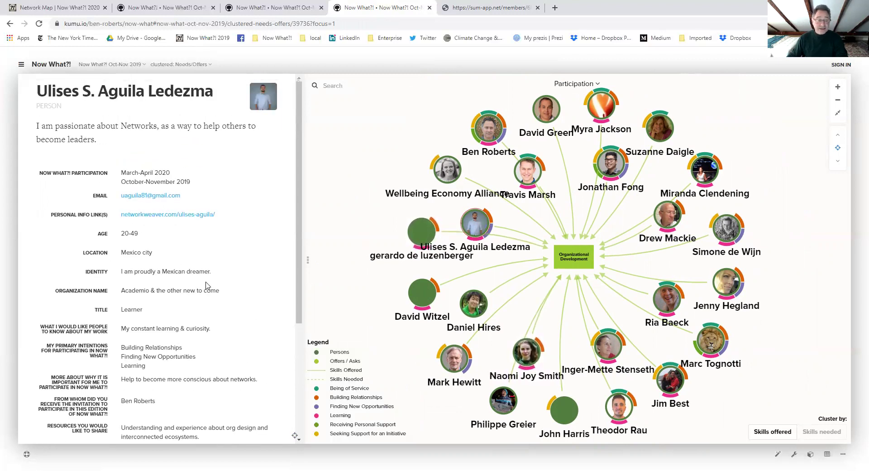
scroll(206, 285, down, 2)
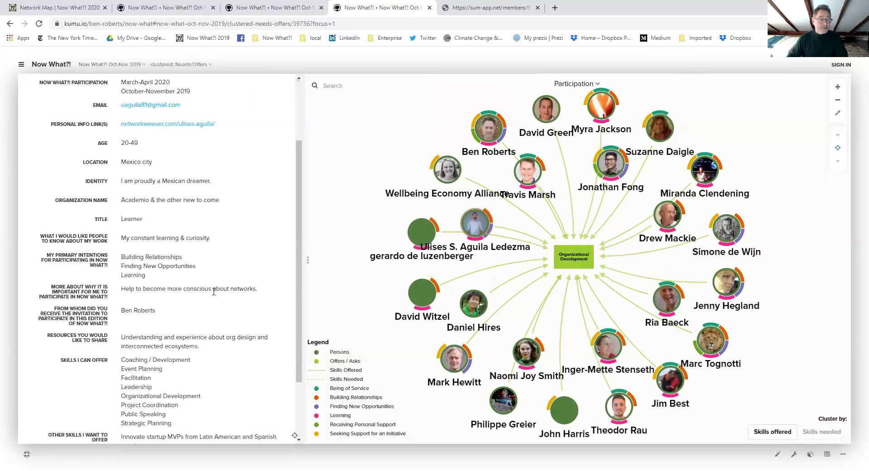
- Review the Mexico City participant's background, primary intentions and resources to share in the profile
scroll(208, 288, up, 2)
scroll(214, 291, down, 2)
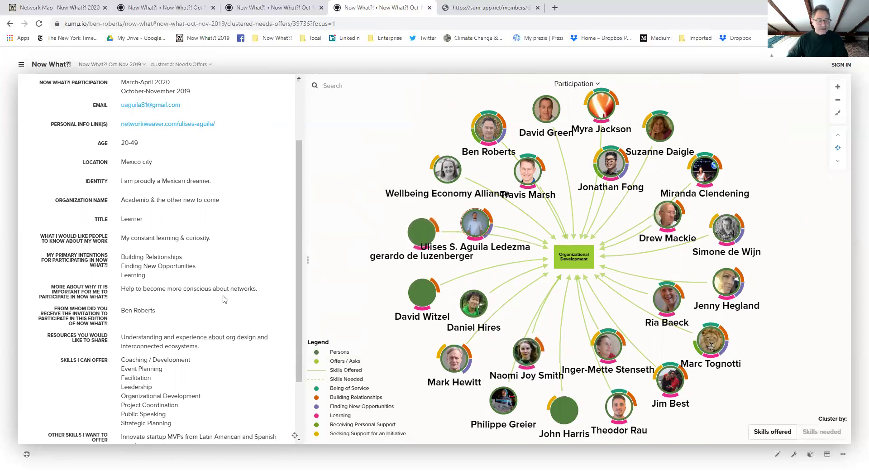
scroll(252, 304, up, 2)
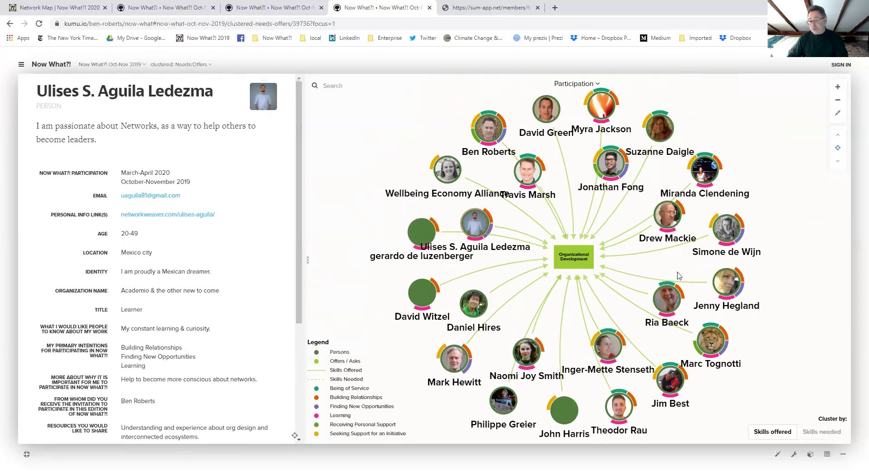
- Examine the Percolab Belgium co-founder's profile, including contact details, resources to share, skills offered and skills needed
click(668, 305)
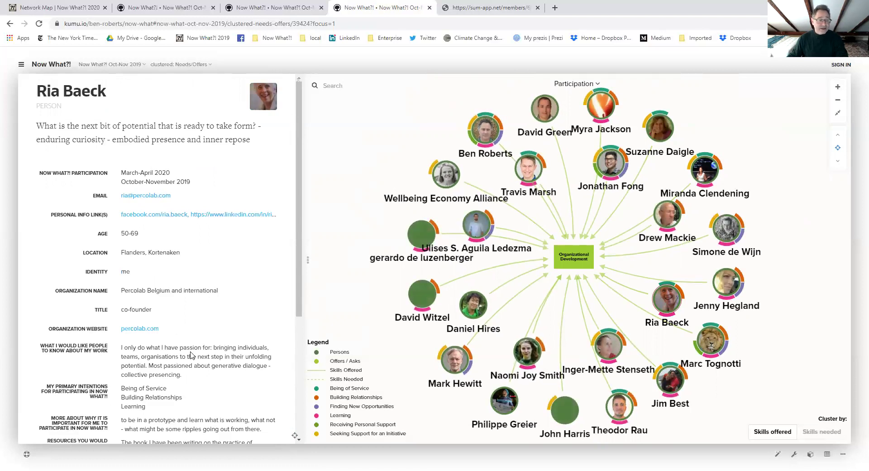
scroll(190, 327, down, 2)
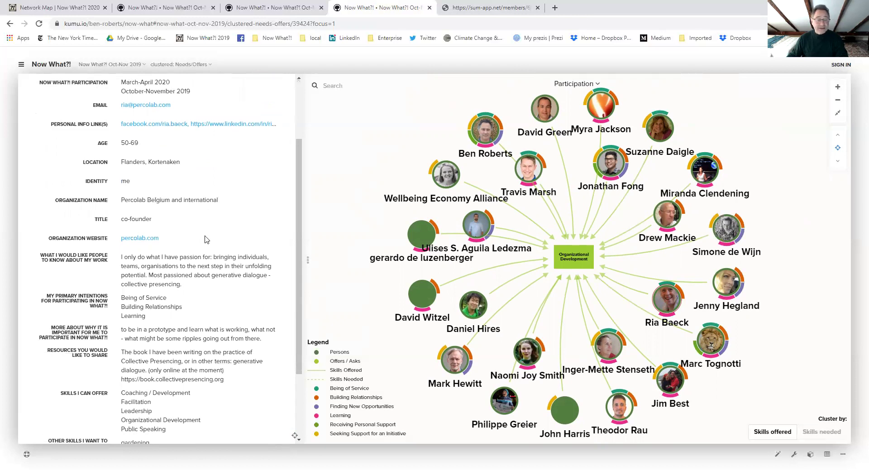
scroll(228, 284, down, 1)
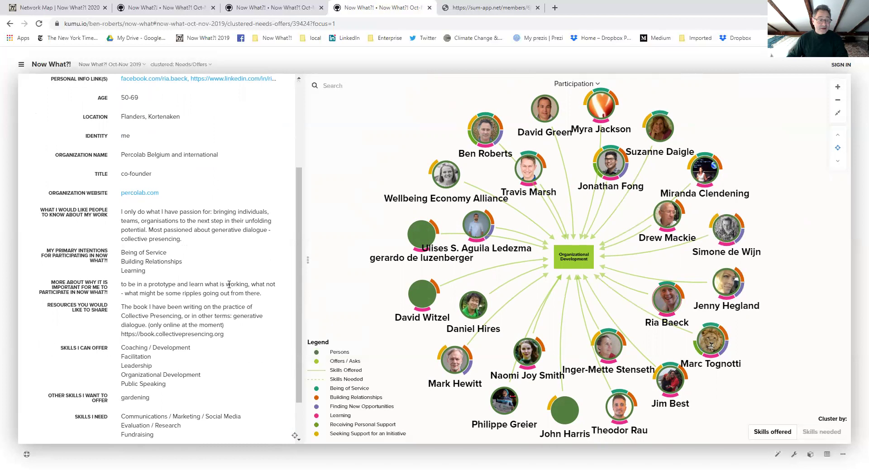
scroll(229, 284, down, 1)
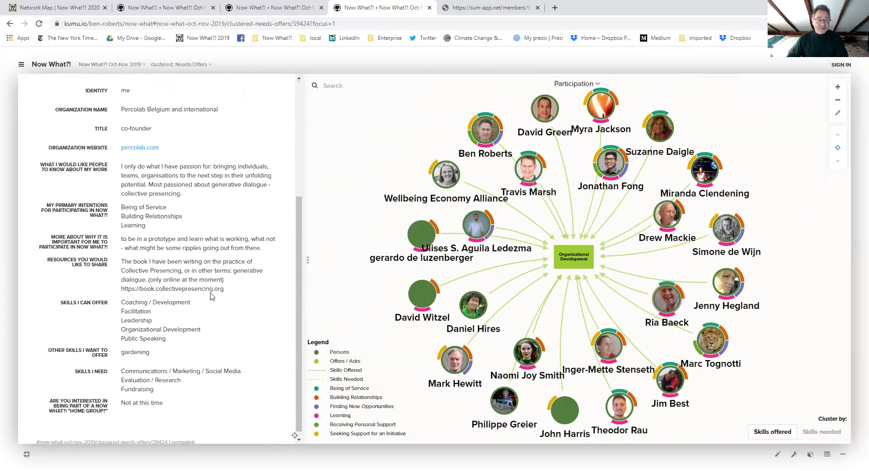
scroll(210, 296, up, 3)
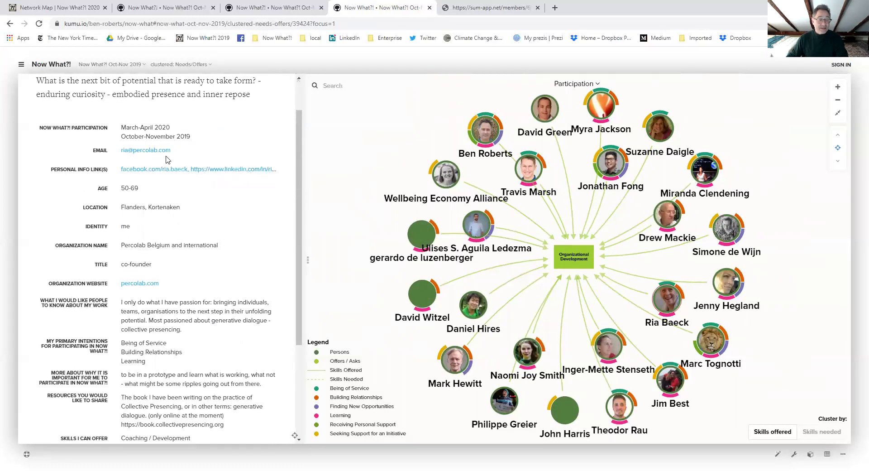
scroll(210, 265, down, 3)
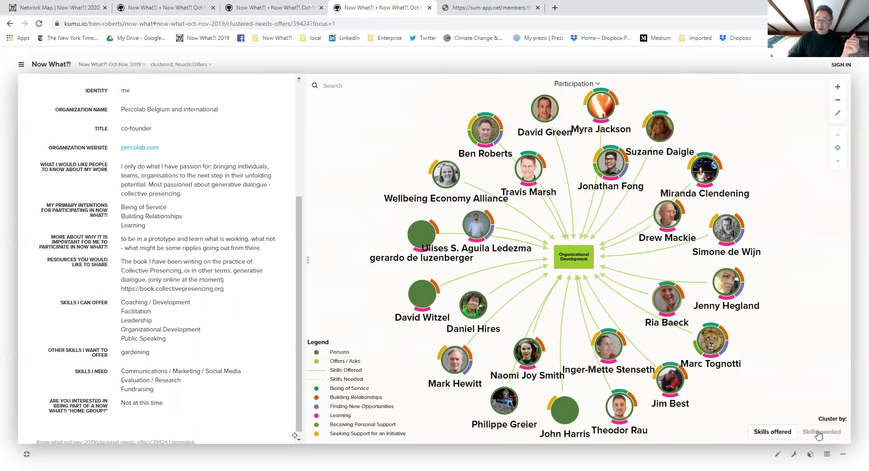
- Change the map's clustering from skills offered to skills needed
click(778, 435)
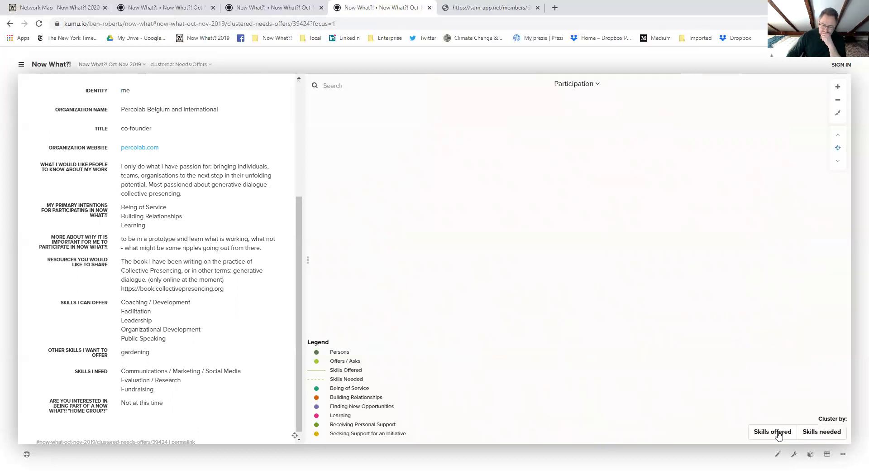